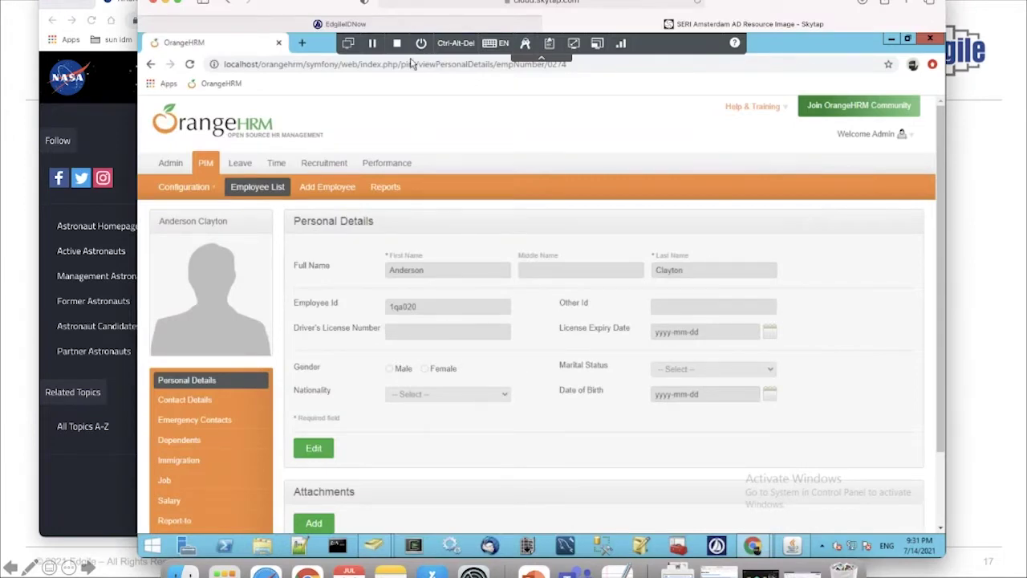
Switch to IdentityNow and back, then follow PIM's Add Employee link to the OrangeHRM login page
{"action": "left_click", "coordinate": [393, 27]}
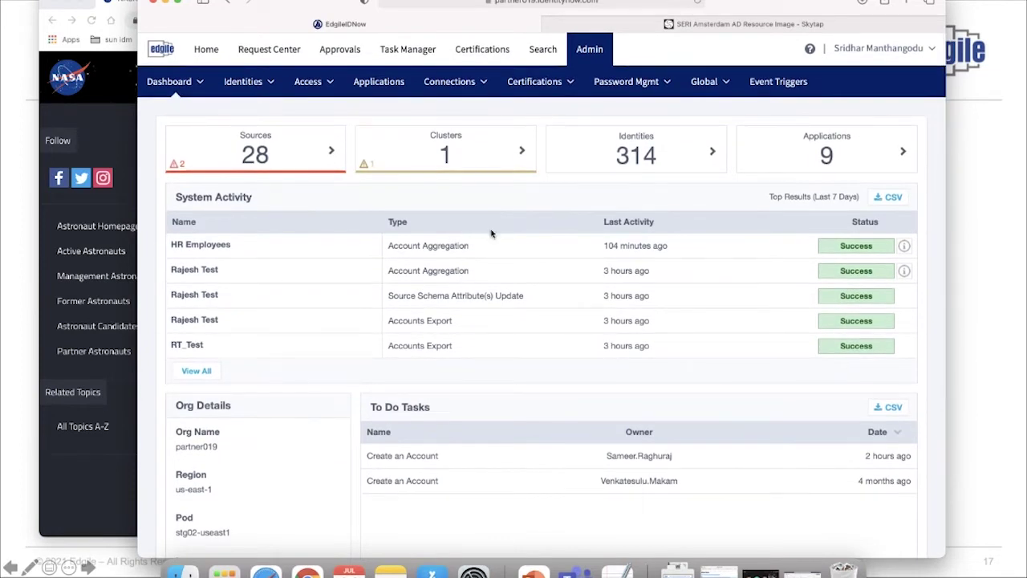
{"action": "left_click", "coordinate": [618, 28]}
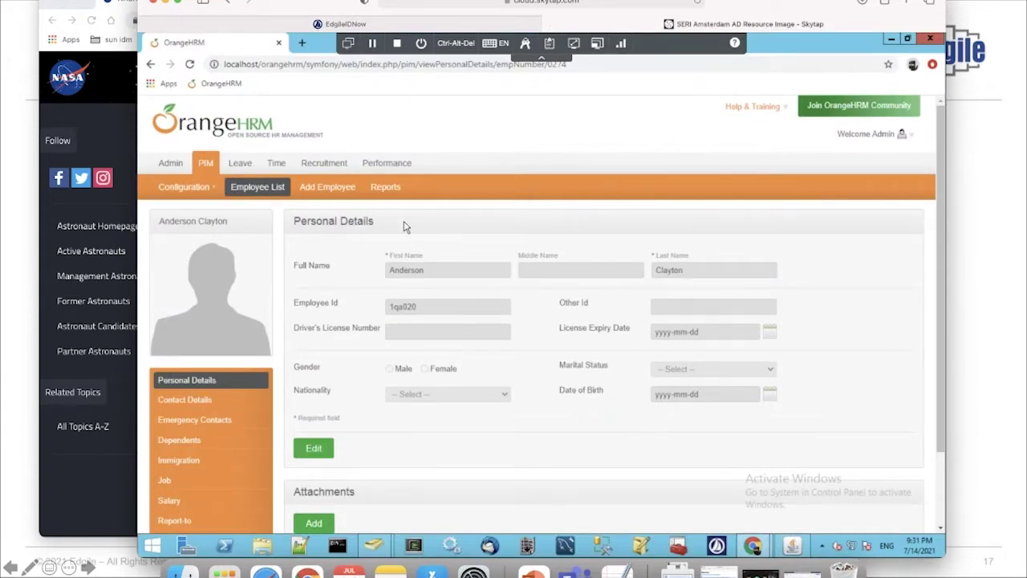
{"action": "left_click", "coordinate": [327, 189]}
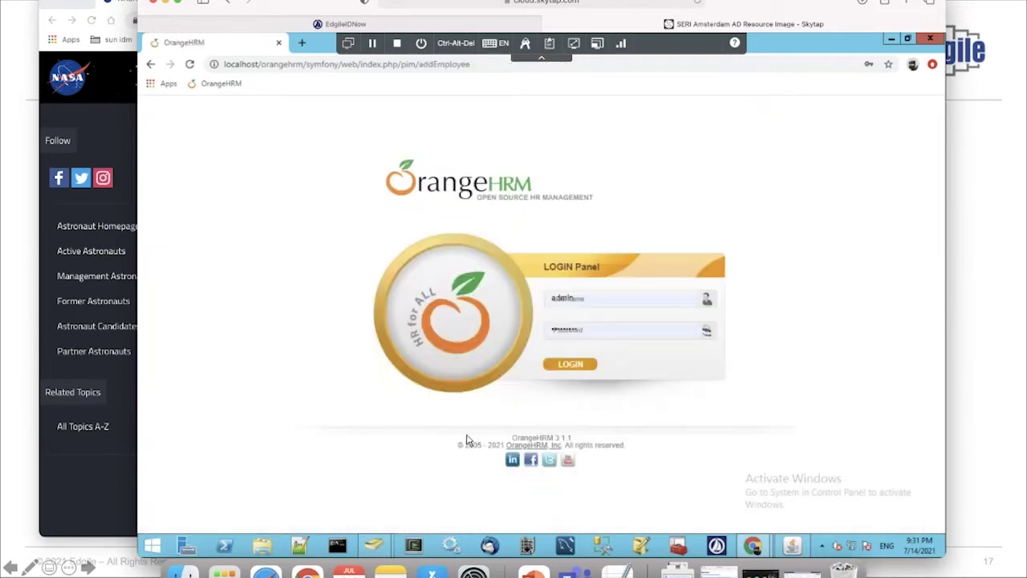
Log back in to OrangeHRM, glance at the NASA astronaut window, and return to the Add Employee form
{"action": "left_click", "coordinate": [575, 366]}
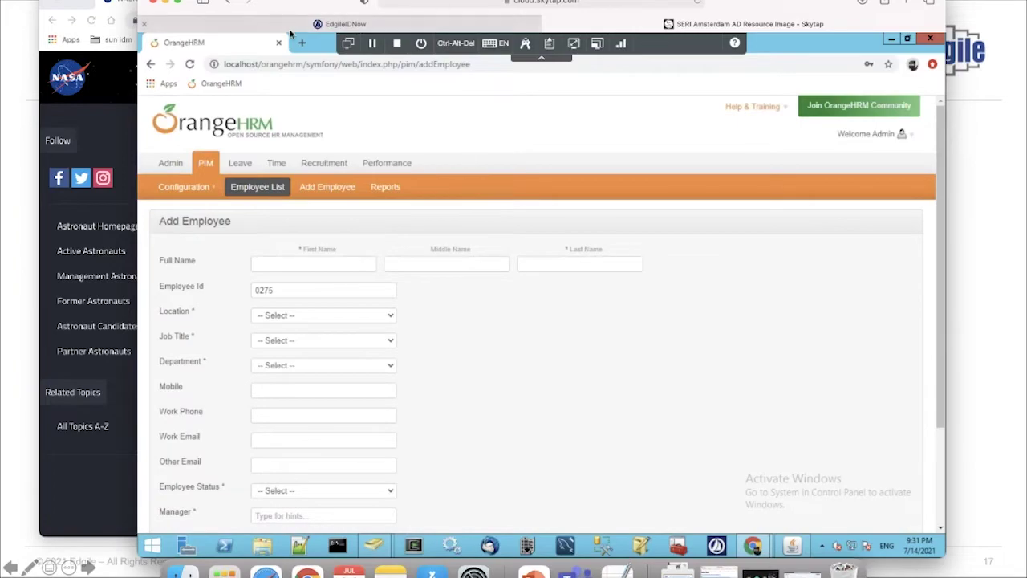
{"action": "key", "text": "ctrl+Up"}
{"action": "left_click", "coordinate": [174, 422]}
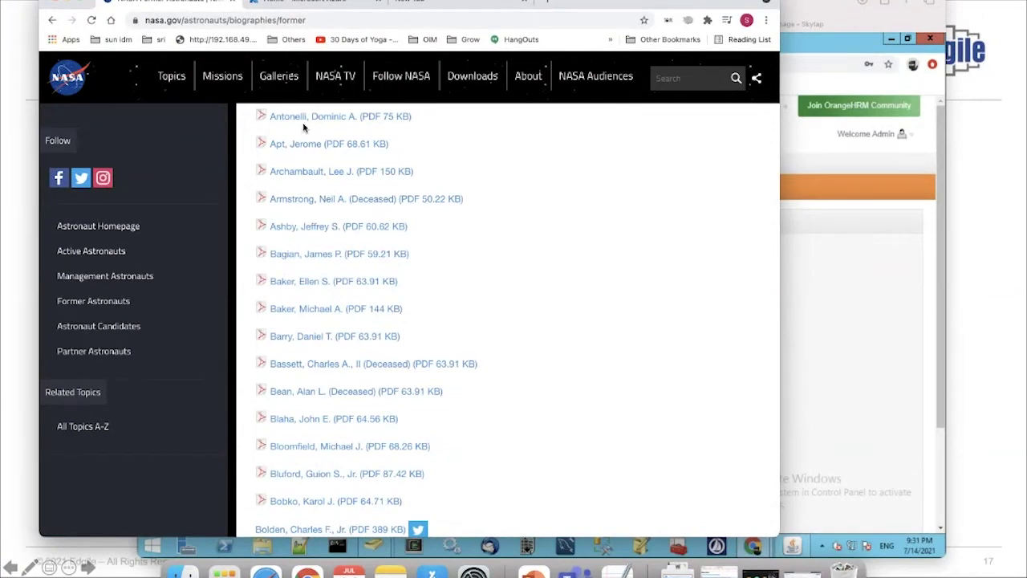
{"action": "left_click", "coordinate": [869, 292]}
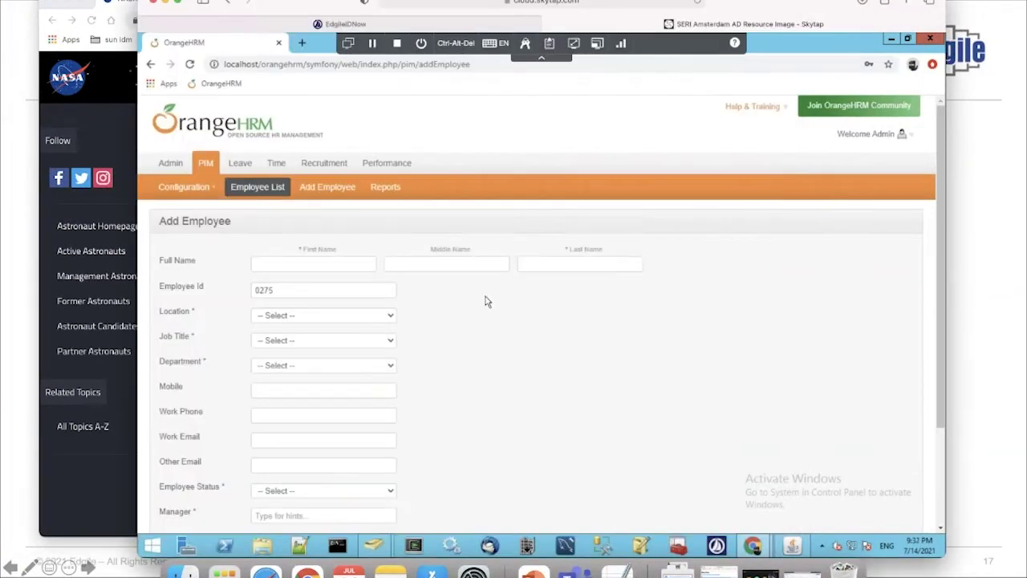
{"action": "left_click", "coordinate": [339, 266]}
{"action": "key", "text": "Tab"}
{"action": "type", "text": "1q"}
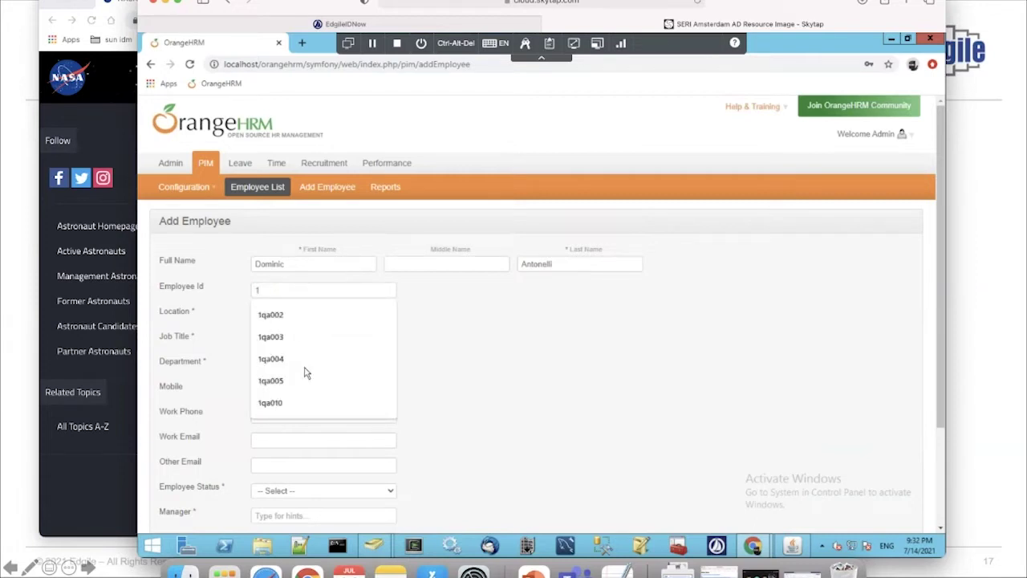
{"action": "left_click", "coordinate": [296, 403]}
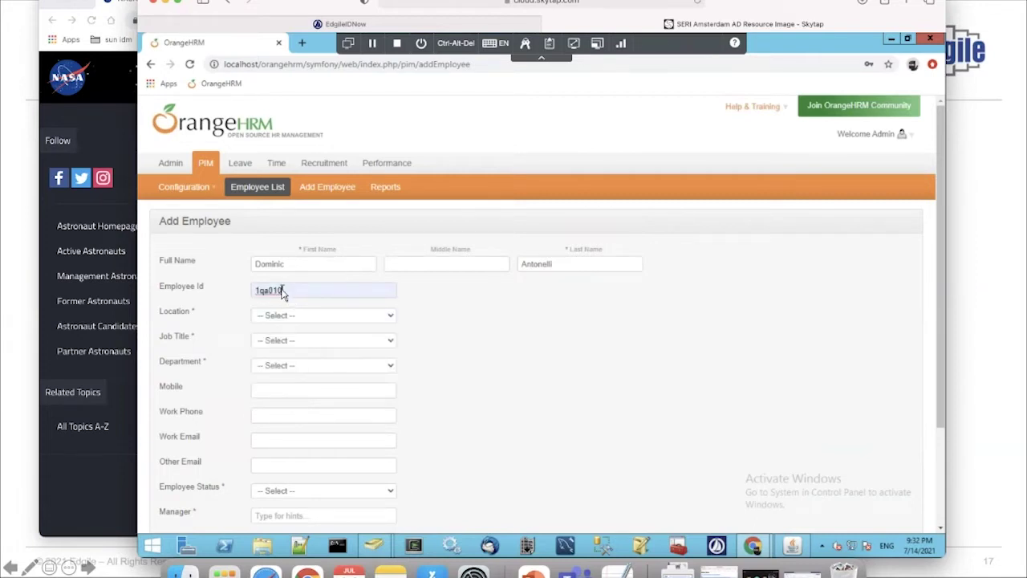
{"action": "key", "text": "BackSpace"}
{"action": "key", "text": "BackSpace"}
{"action": "type", "text": "30"}
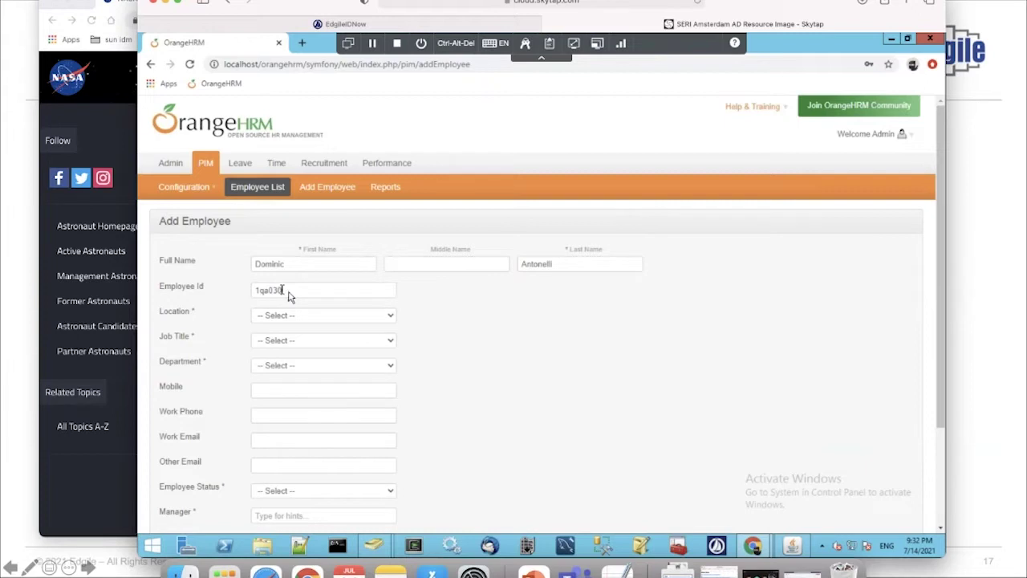
Set location San Jose, job title Benefits Manager and department Finance
{"action": "left_click", "coordinate": [316, 318]}
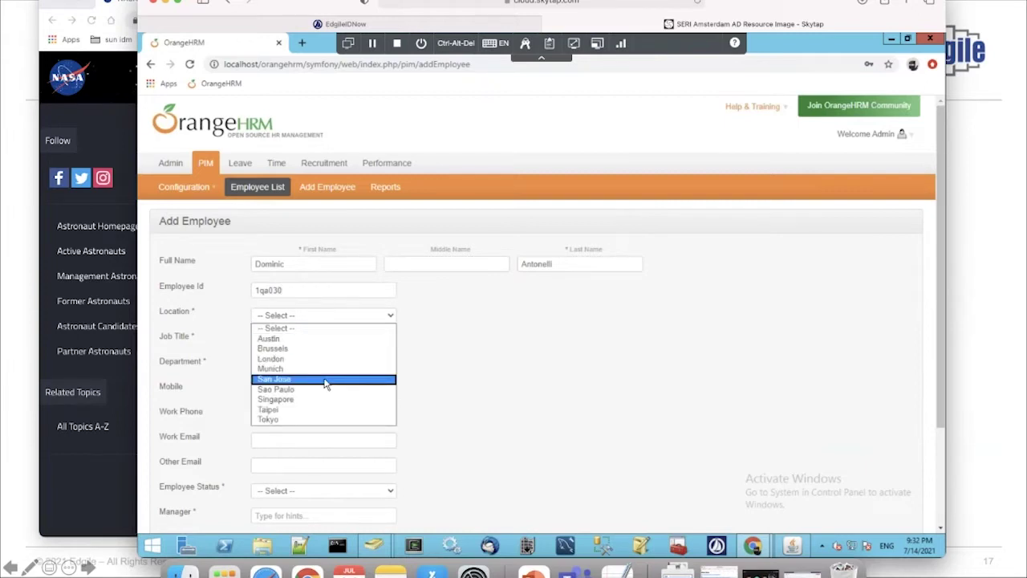
{"action": "left_click", "coordinate": [325, 380]}
{"action": "left_click", "coordinate": [350, 340]}
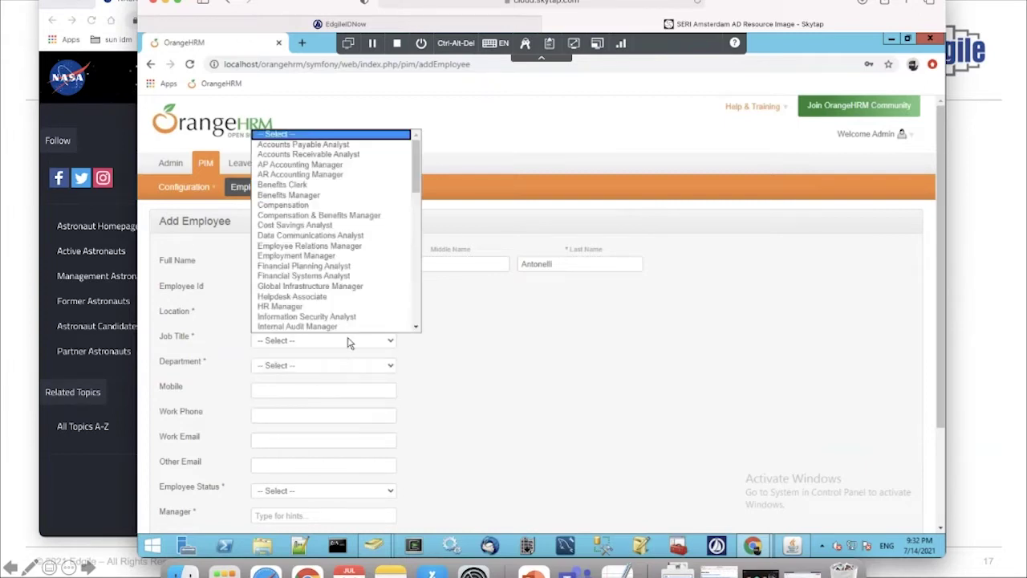
{"action": "left_click", "coordinate": [316, 197]}
{"action": "left_click", "coordinate": [298, 369]}
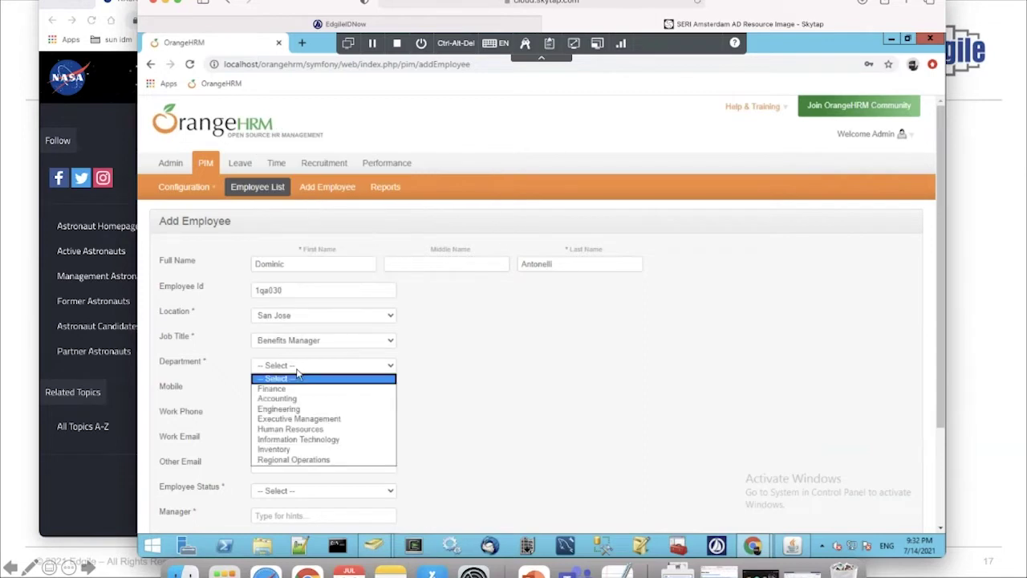
{"action": "left_click", "coordinate": [299, 388]}
Fill in the employee's mobile and work phone numbers and work email address
{"action": "left_click", "coordinate": [310, 392]}
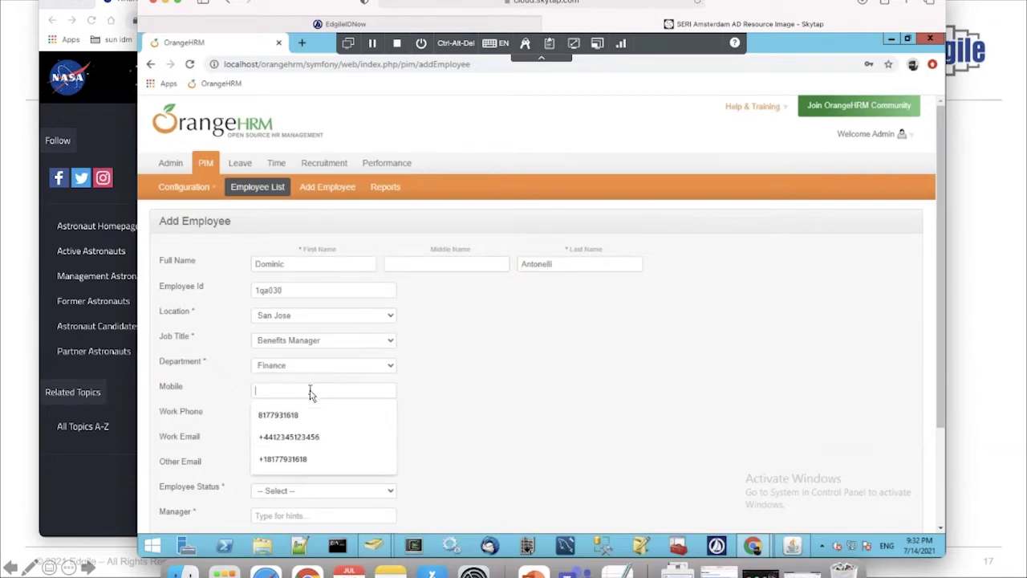
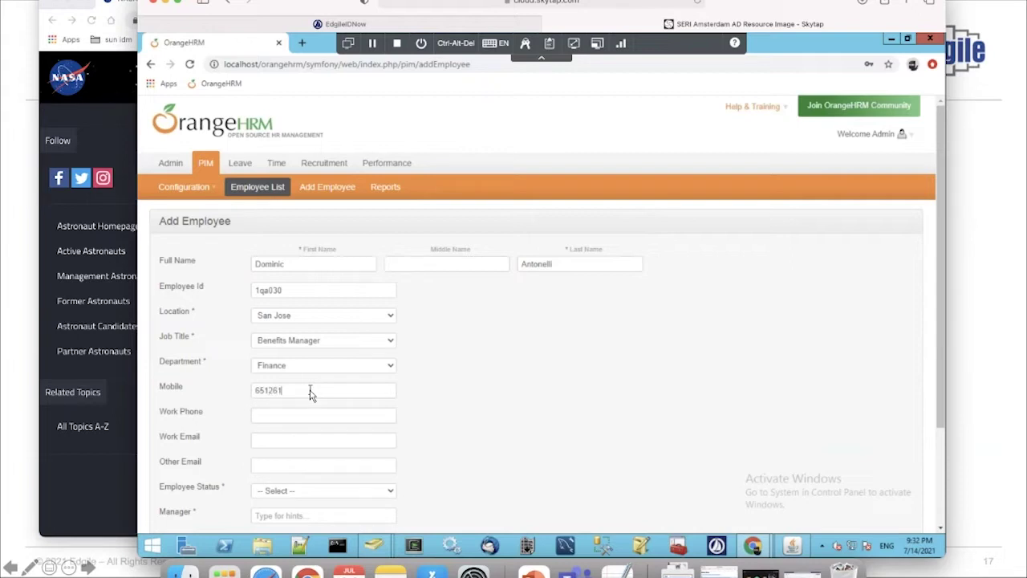
{"action": "key", "text": "Tab"}
{"action": "left_click", "coordinate": [298, 440]}
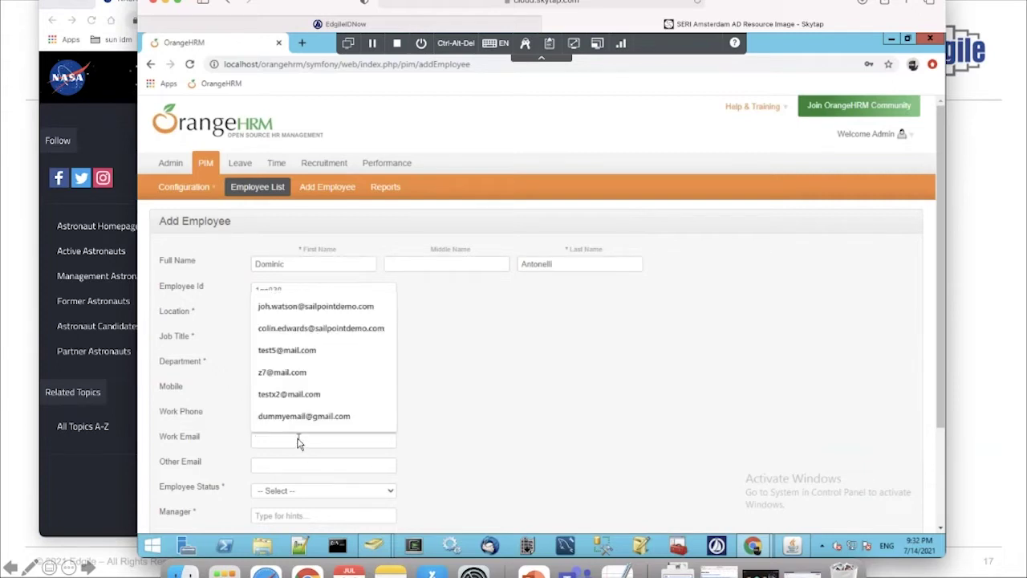
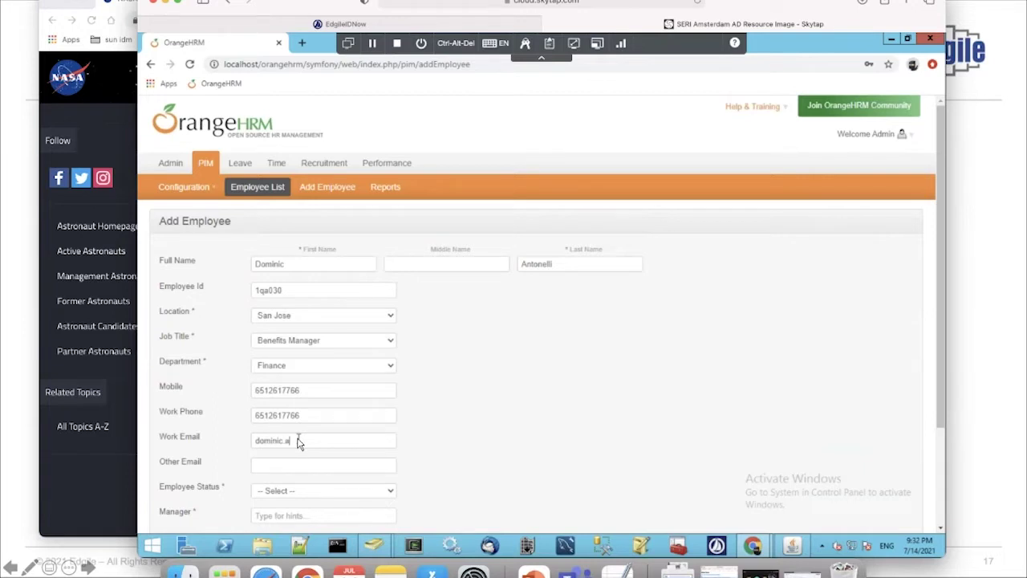
{"action": "left_click", "coordinate": [284, 467]}
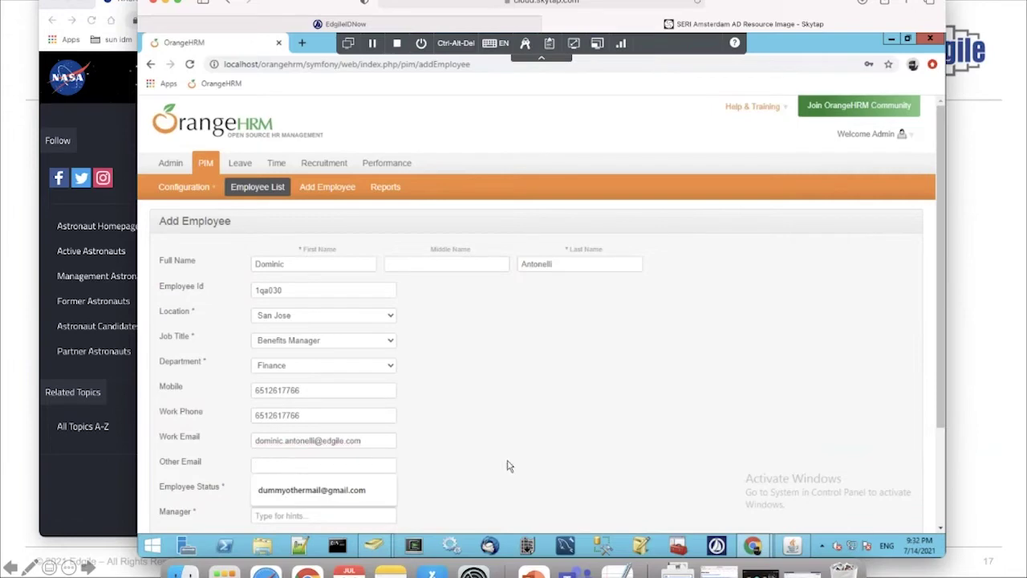
{"action": "left_click", "coordinate": [509, 464]}
Set the status to Active Employee, choose the manager, and save the employee record
{"action": "scroll", "coordinate": [507, 464], "scroll_direction": "down", "scroll_amount": 2}
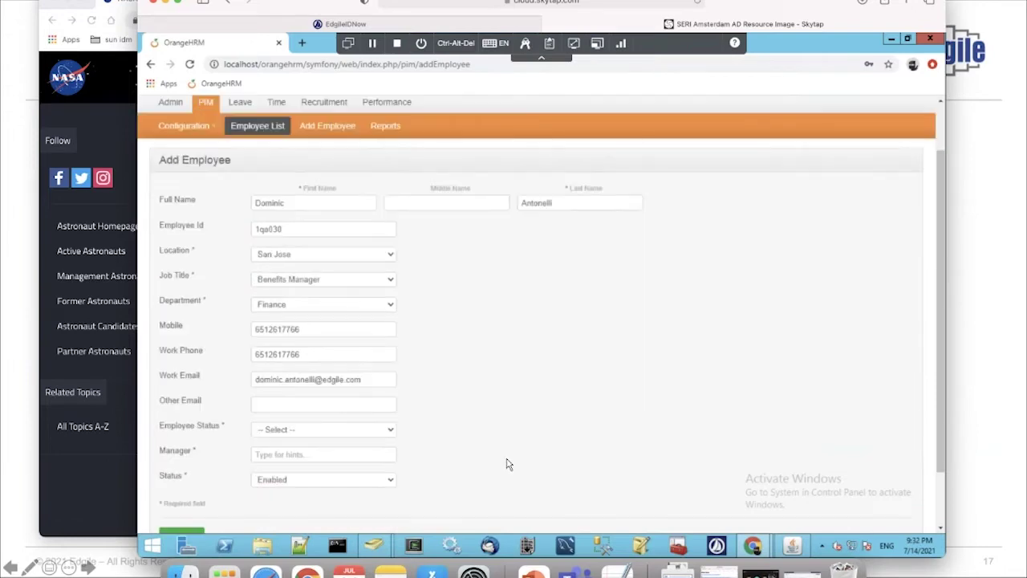
{"action": "left_click", "coordinate": [330, 430]}
{"action": "left_click", "coordinate": [326, 464]}
{"action": "left_click", "coordinate": [334, 455]}
{"action": "type", "text": "Car"}
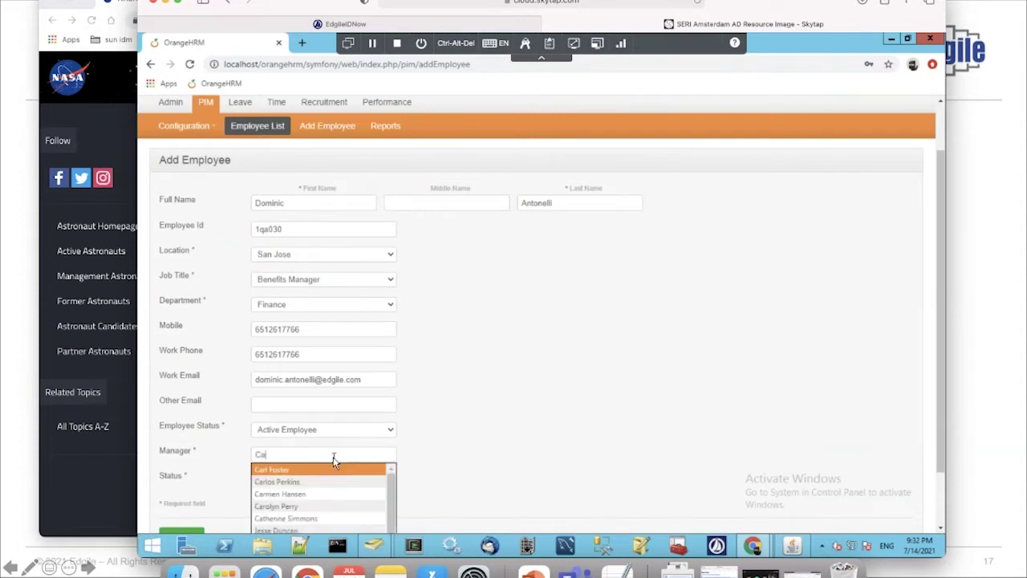
{"action": "left_click", "coordinate": [311, 482]}
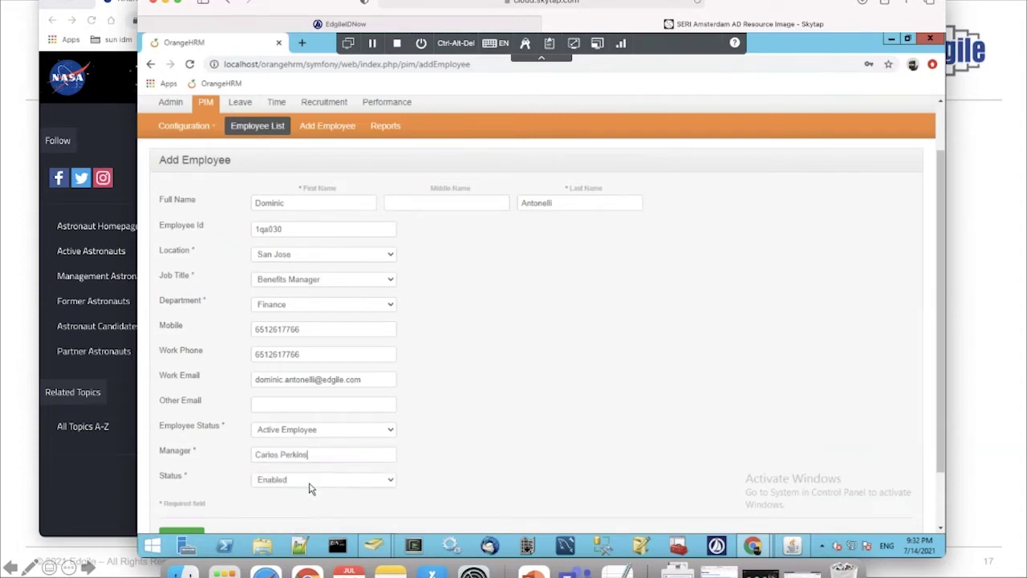
{"action": "scroll", "coordinate": [483, 484], "scroll_direction": "down", "scroll_amount": 2}
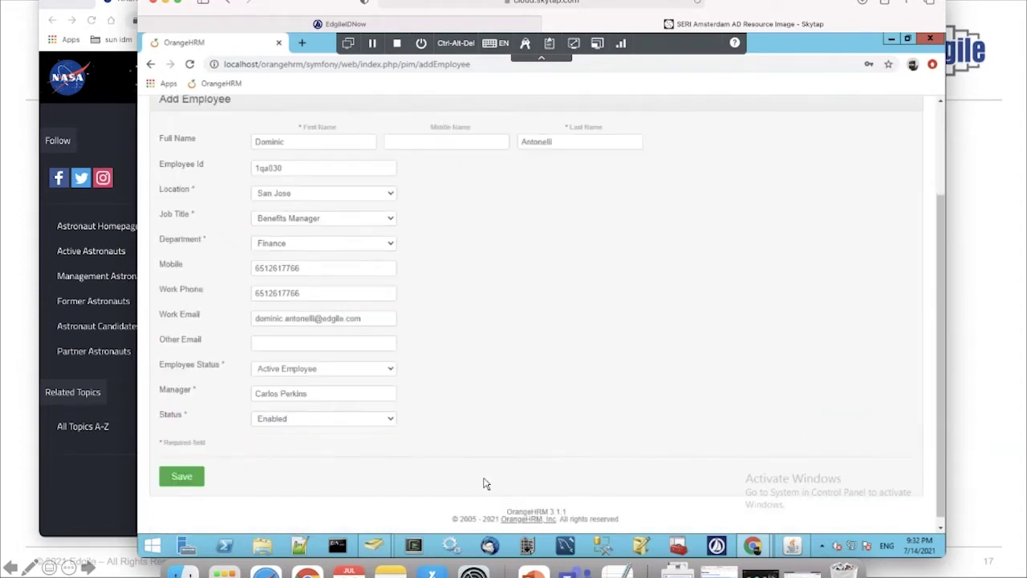
{"action": "left_click", "coordinate": [182, 470]}
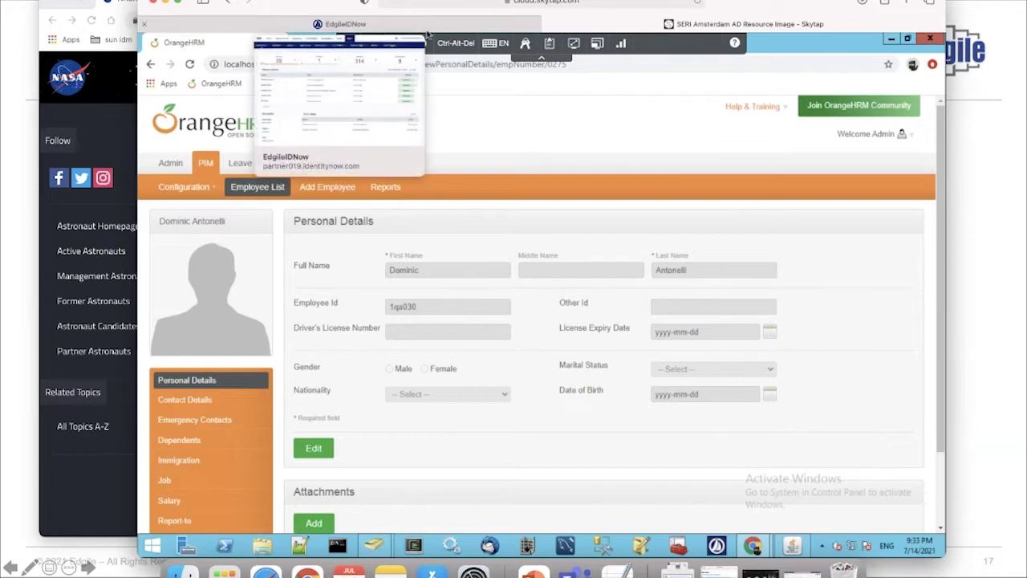
In IdentityNow, go to Admin > Connections > Sources and open the HR Employees source
{"action": "left_click", "coordinate": [419, 28]}
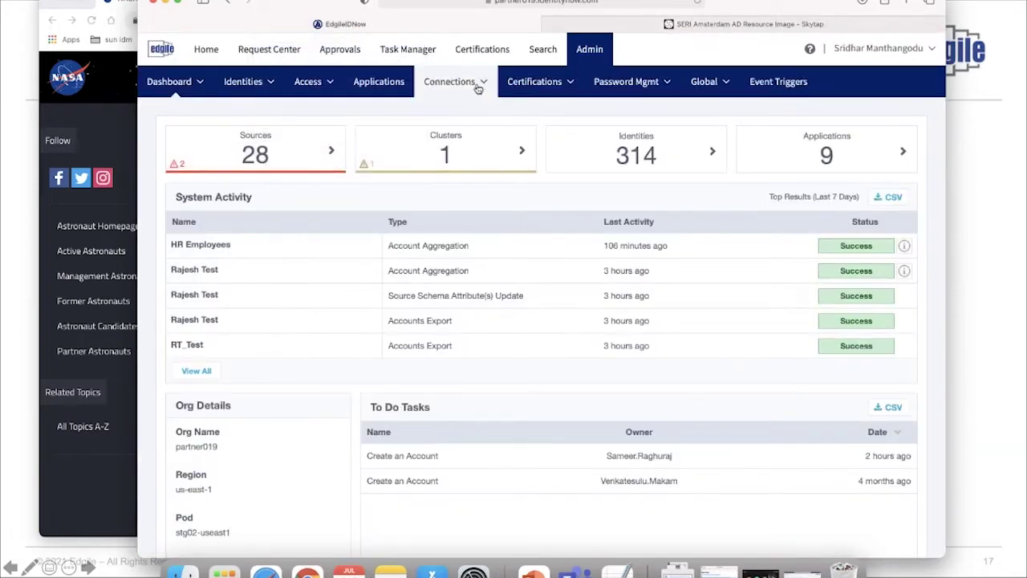
{"action": "left_click", "coordinate": [449, 81]}
{"action": "left_click", "coordinate": [451, 114]}
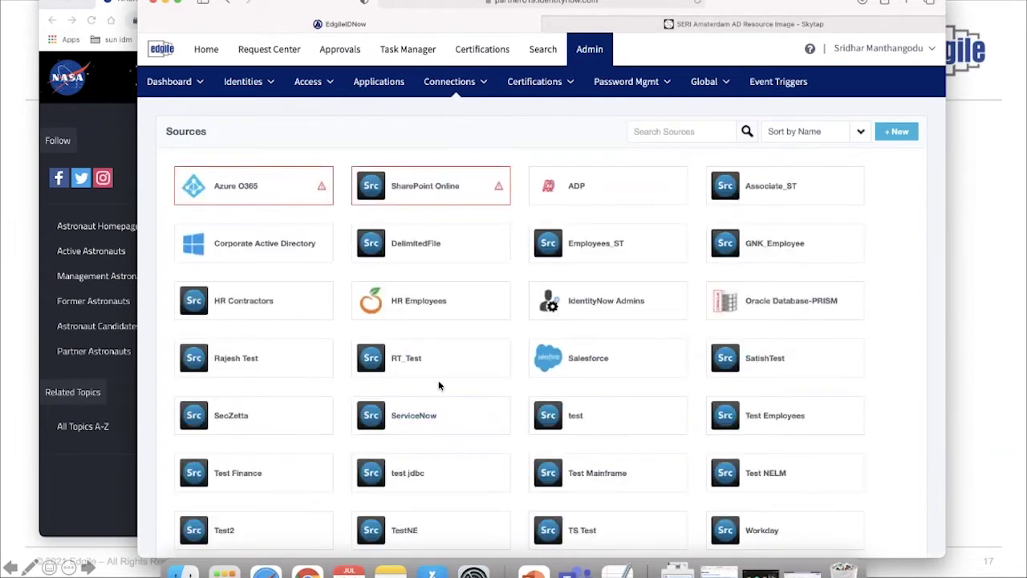
{"action": "left_click", "coordinate": [420, 303]}
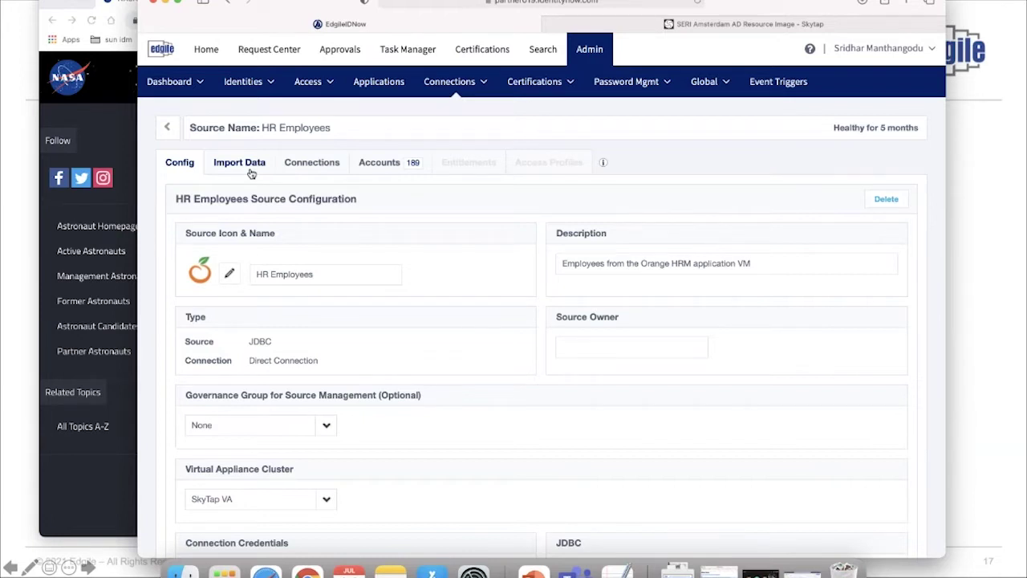
Run a manual account aggregation on HR Employees and wait until it succeeds with 192 accounts
{"action": "left_click", "coordinate": [251, 173]}
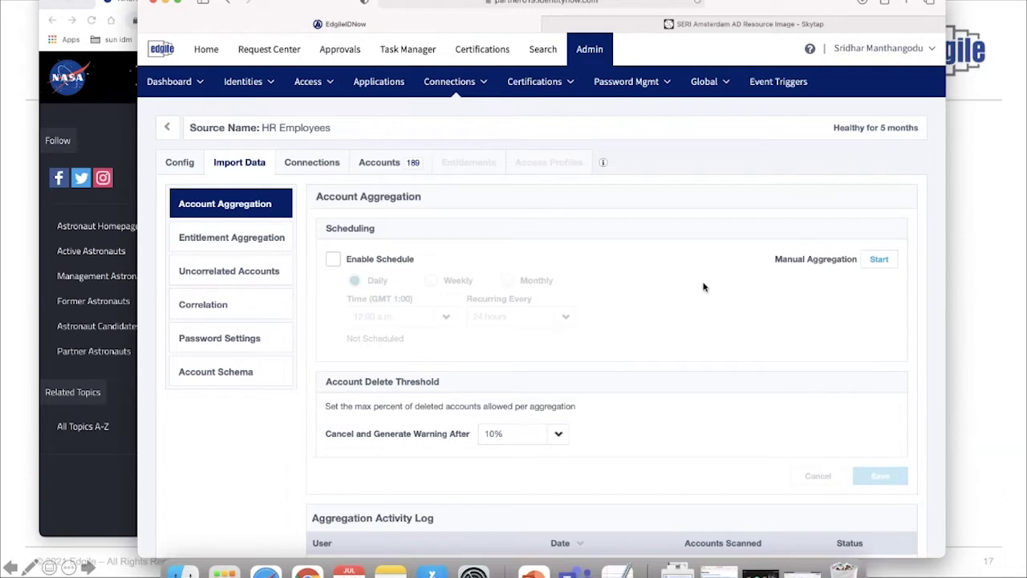
{"action": "scroll", "coordinate": [706, 287], "scroll_direction": "down", "scroll_amount": 1}
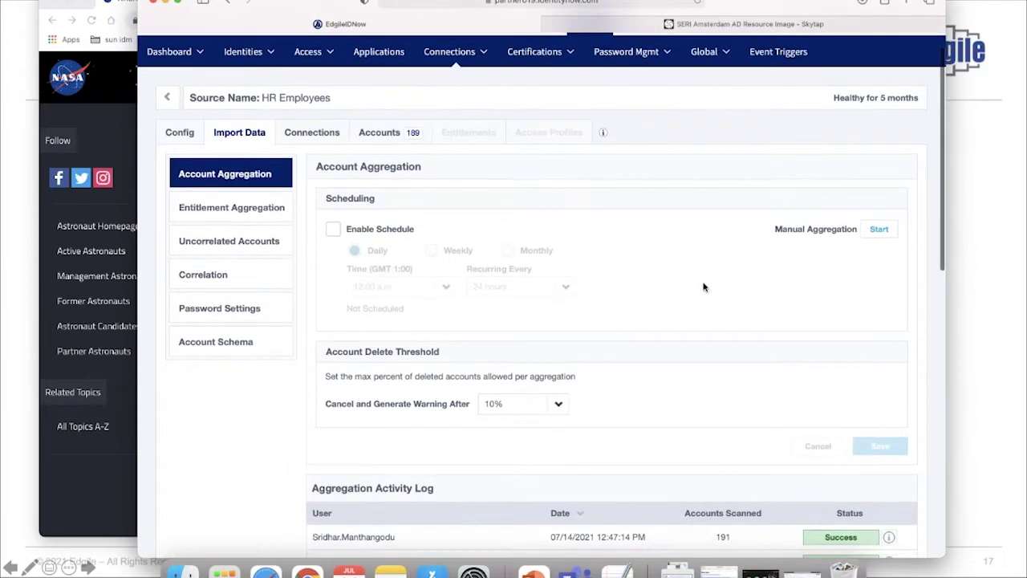
{"action": "left_click", "coordinate": [887, 231]}
{"action": "scroll", "coordinate": [761, 371], "scroll_direction": "down", "scroll_amount": 6}
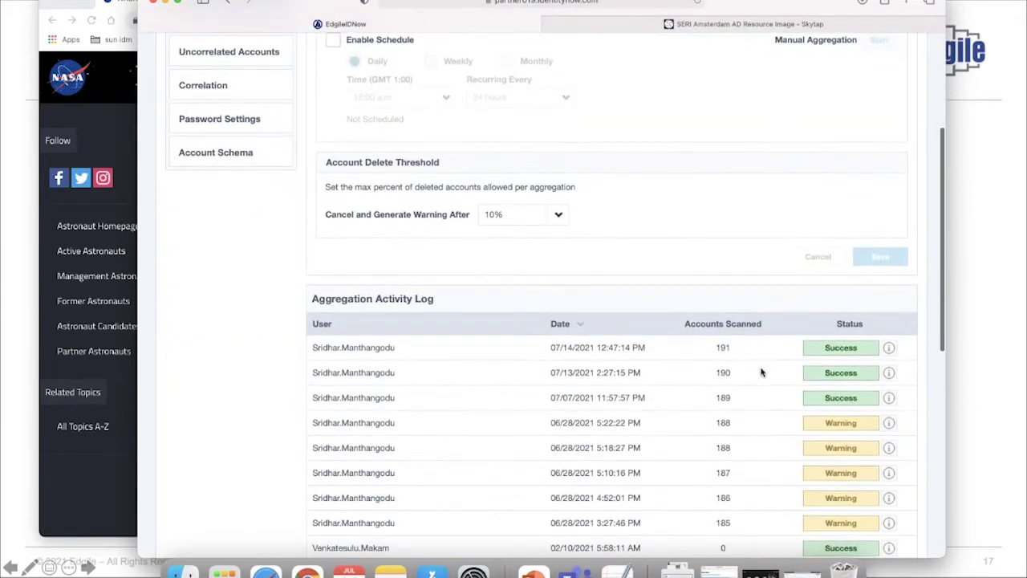
{"action": "scroll", "coordinate": [762, 371], "scroll_direction": "up", "scroll_amount": 1}
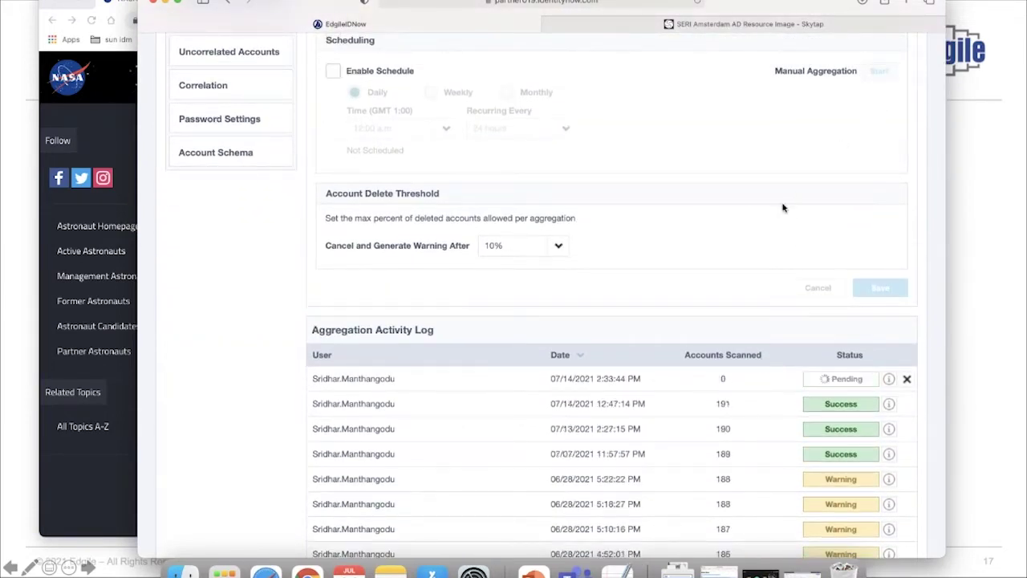
{"action": "scroll", "coordinate": [784, 207], "scroll_direction": "down", "scroll_amount": 1}
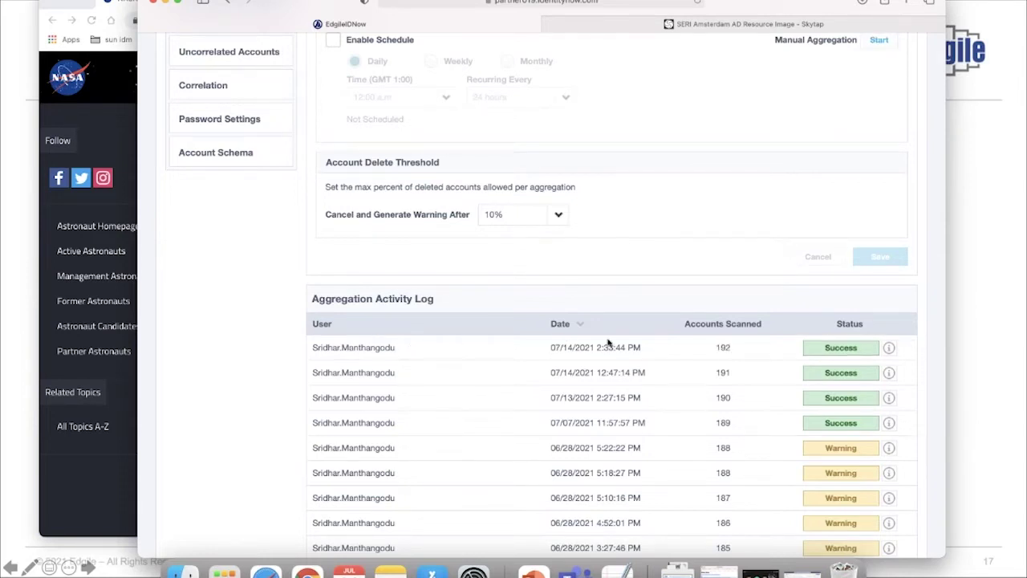
{"action": "scroll", "coordinate": [607, 243], "scroll_direction": "up", "scroll_amount": 1}
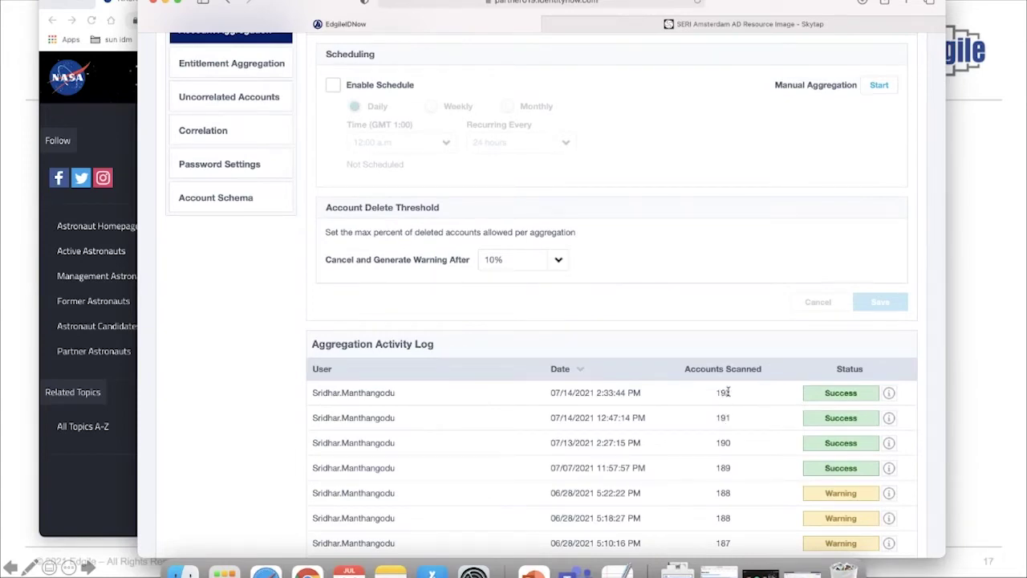
{"action": "scroll", "coordinate": [705, 315], "scroll_direction": "up", "scroll_amount": 5}
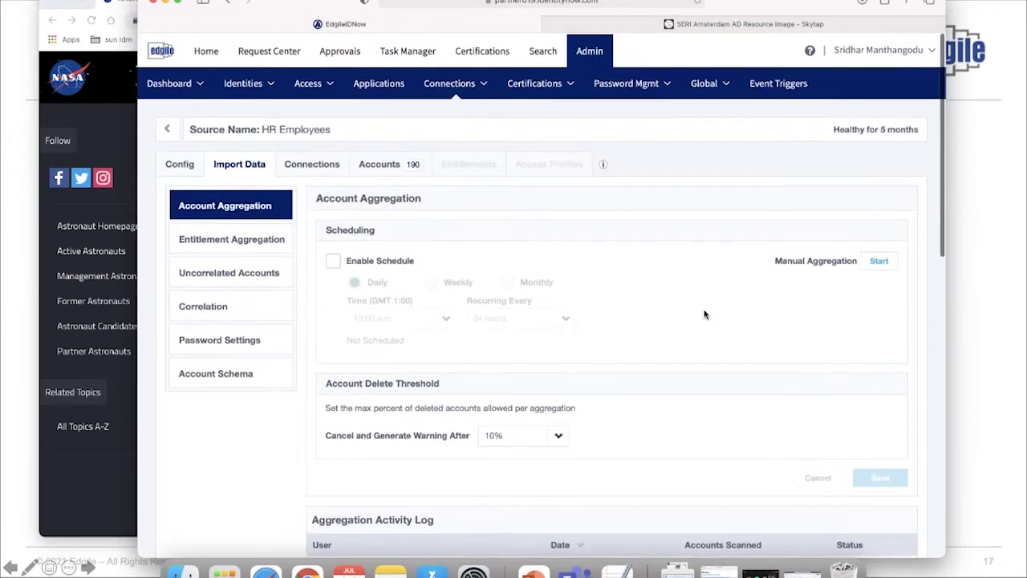
{"action": "left_click", "coordinate": [256, 93]}
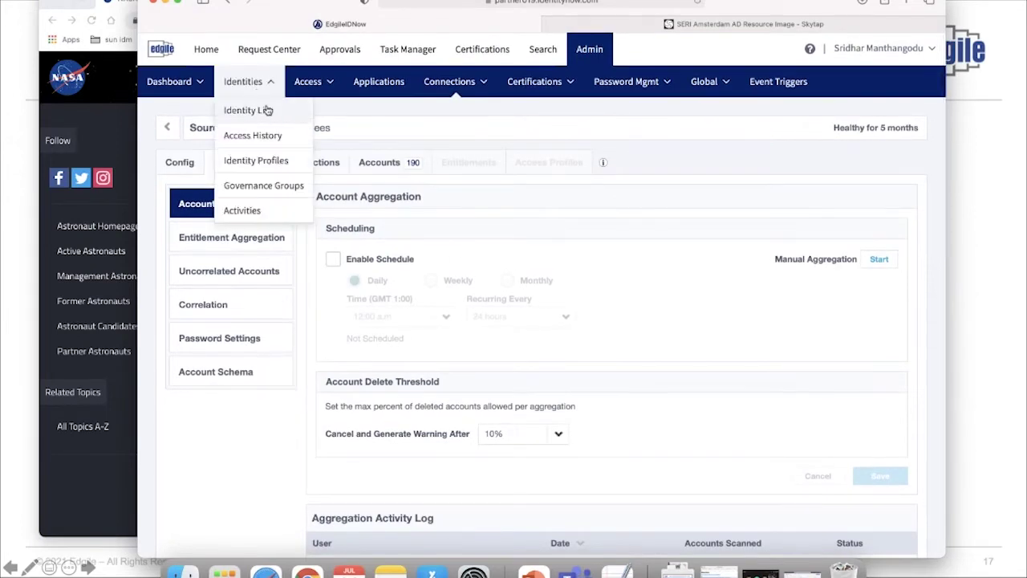
Search the Identity List for the new employee and open their Accounts tab
{"action": "left_click", "coordinate": [266, 110]}
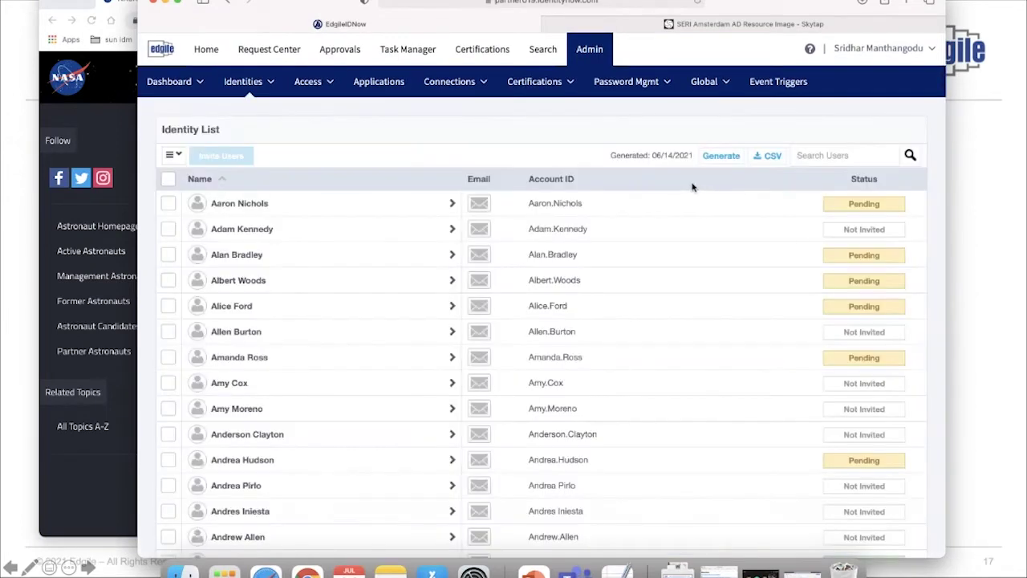
{"action": "left_click", "coordinate": [843, 154]}
{"action": "type", "text": "Dom"}
{"action": "key", "text": "Return"}
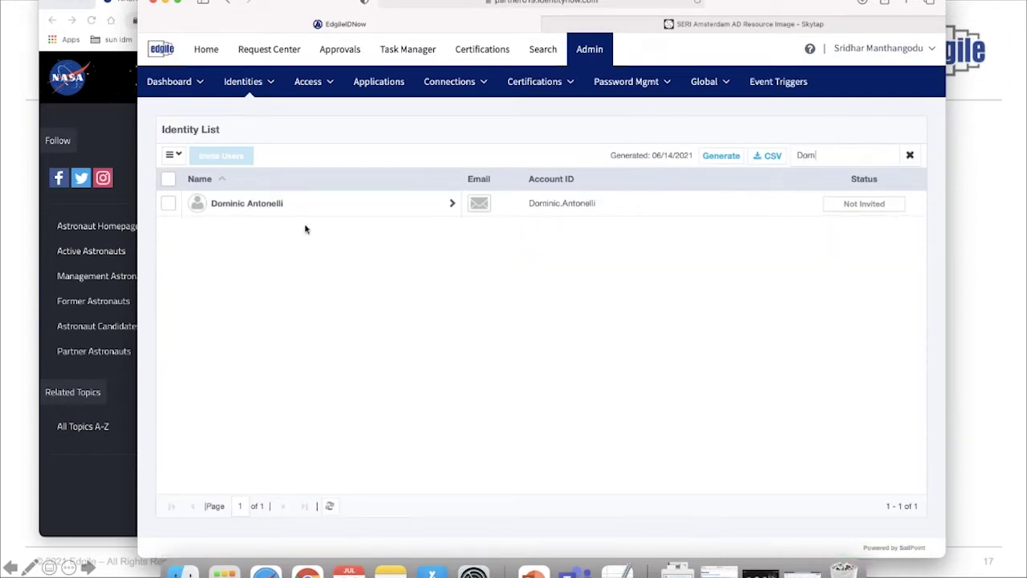
{"action": "left_click", "coordinate": [274, 212]}
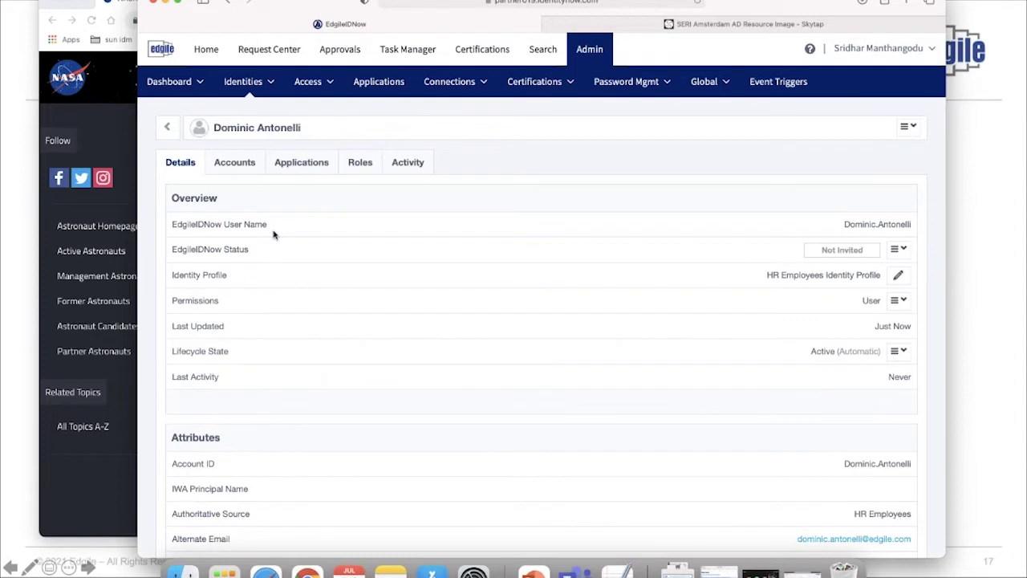
{"action": "left_click", "coordinate": [236, 166]}
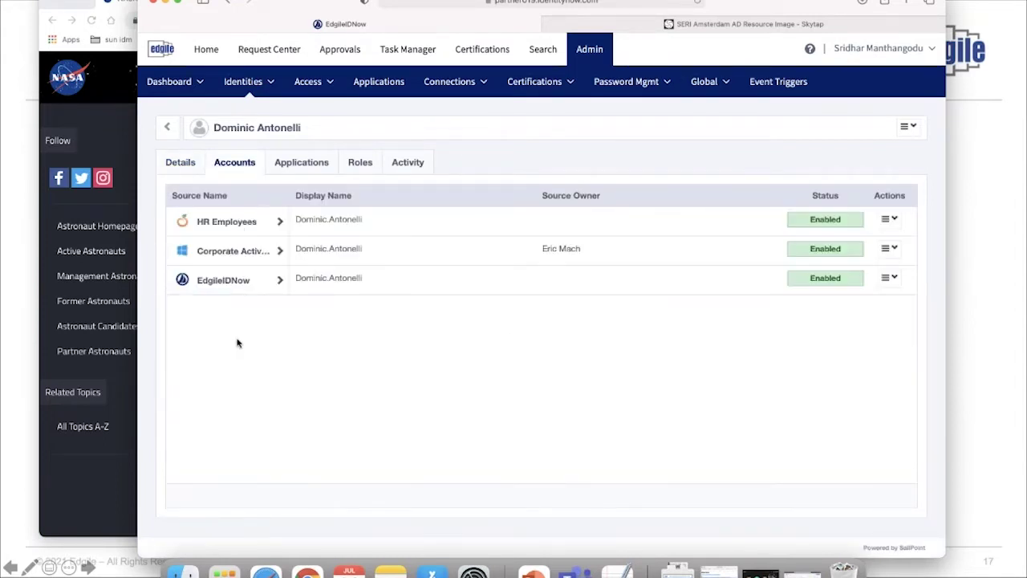
Scroll through the Corporate Active Directory account's attributes and Entitlements table, then go to Request Center
{"action": "left_click", "coordinate": [239, 251]}
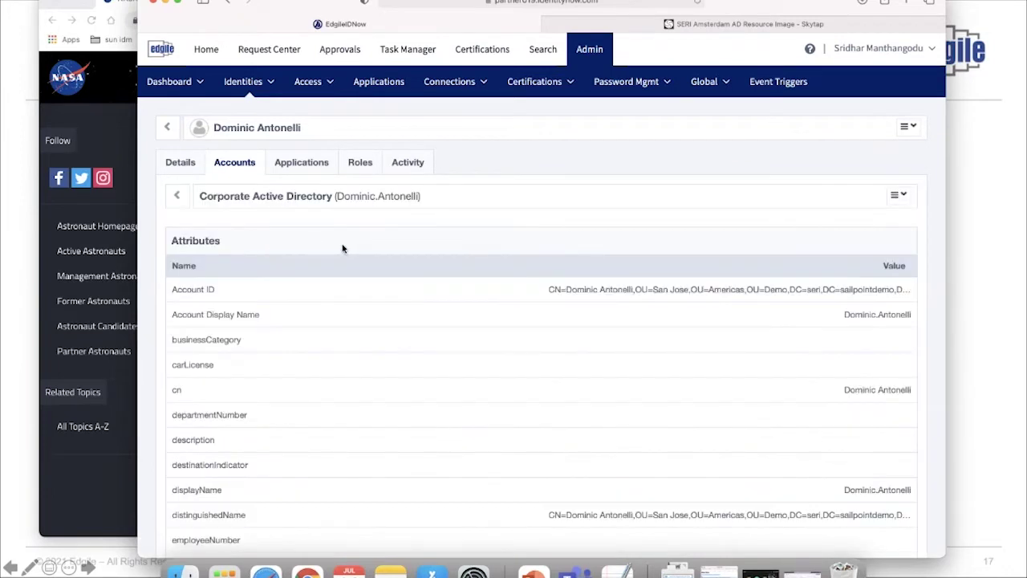
{"action": "scroll", "coordinate": [343, 249], "scroll_direction": "down", "scroll_amount": 1}
{"action": "scroll", "coordinate": [343, 249], "scroll_direction": "down", "scroll_amount": 1}
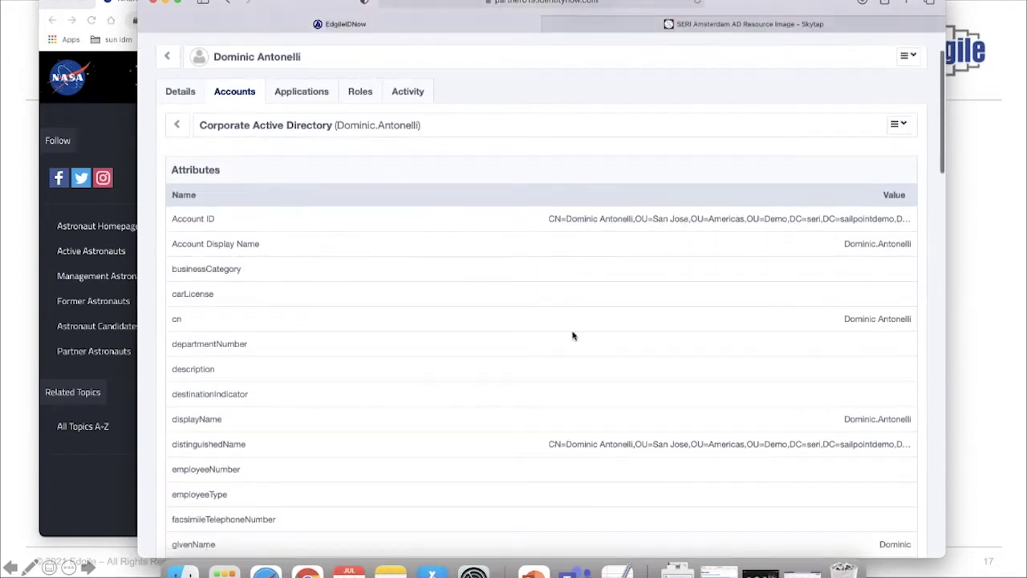
{"action": "scroll", "coordinate": [570, 342], "scroll_direction": "down", "scroll_amount": 1}
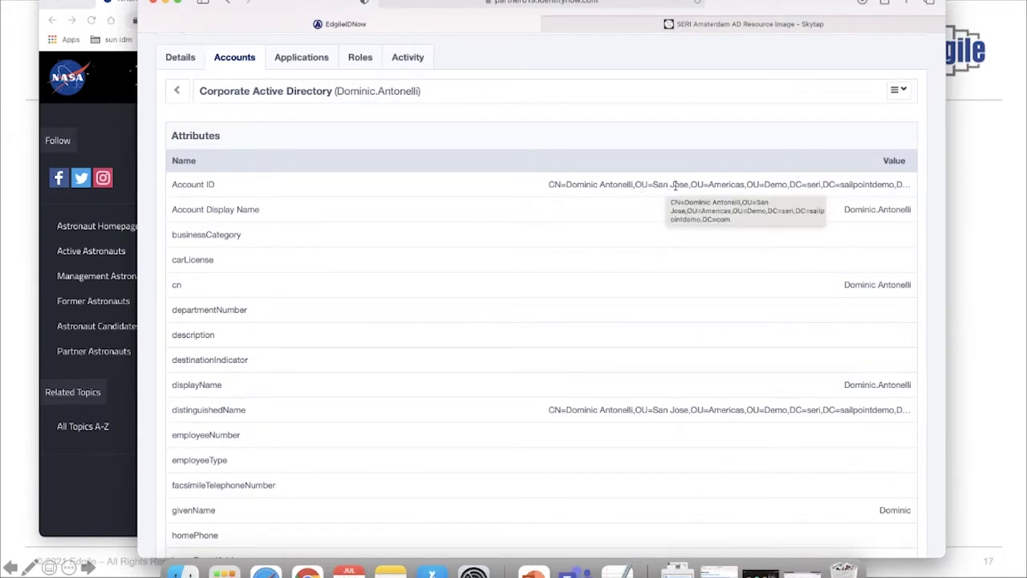
{"action": "scroll", "coordinate": [733, 183], "scroll_direction": "down", "scroll_amount": 10}
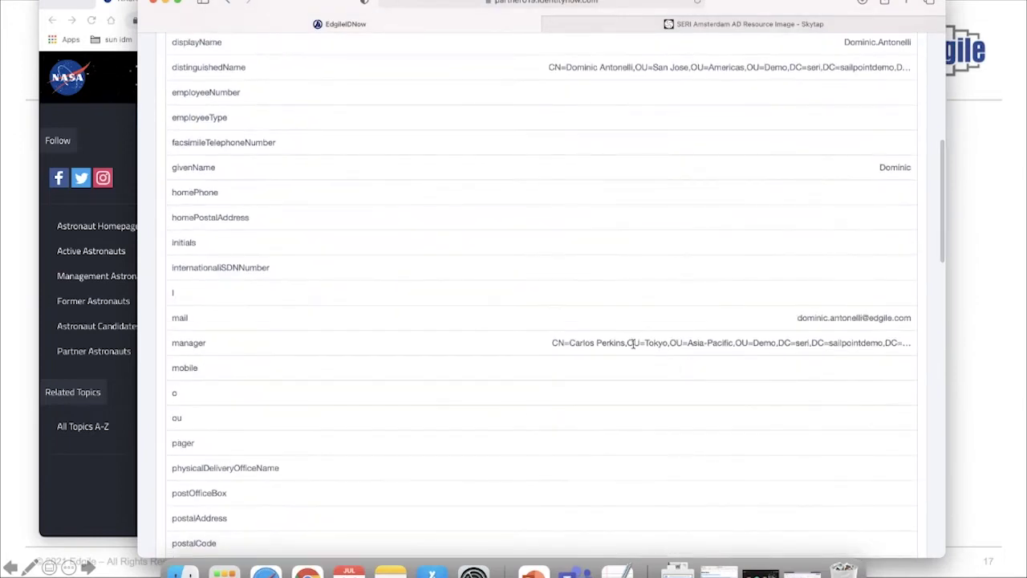
{"action": "scroll", "coordinate": [849, 332], "scroll_direction": "down", "scroll_amount": 10}
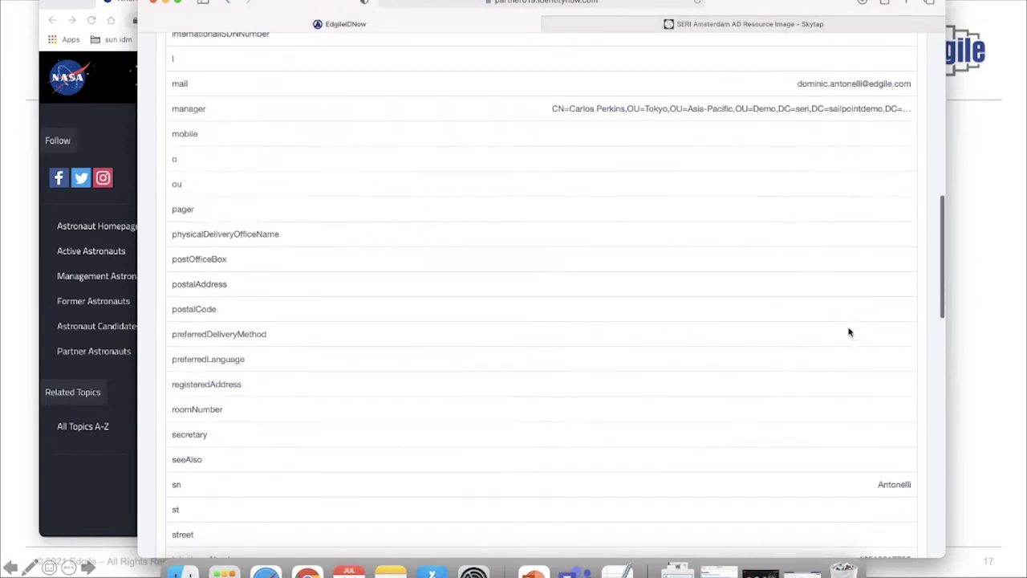
{"action": "scroll", "coordinate": [771, 270], "scroll_direction": "down", "scroll_amount": 2}
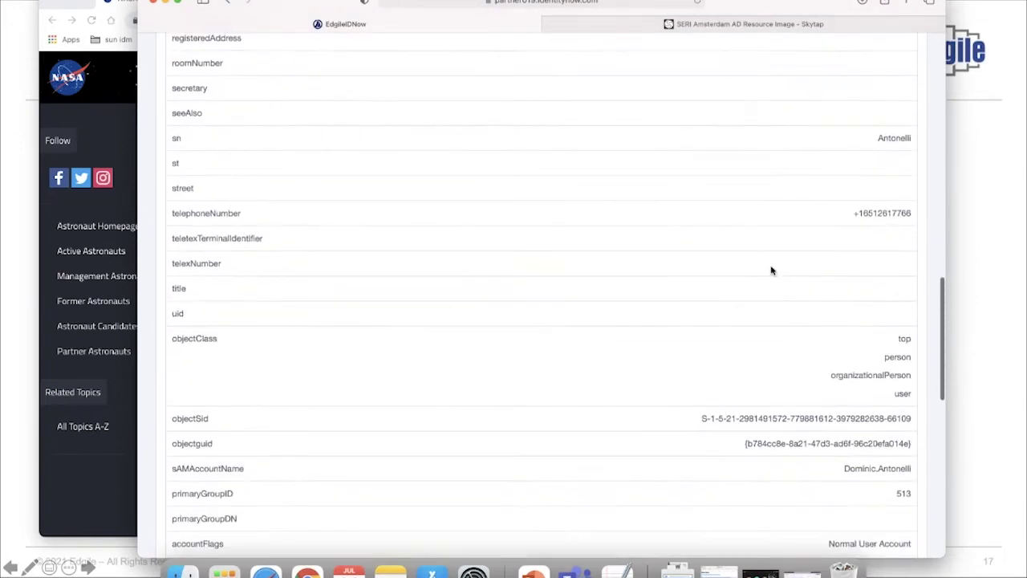
{"action": "scroll", "coordinate": [712, 309], "scroll_direction": "down", "scroll_amount": 1}
{"action": "scroll", "coordinate": [712, 309], "scroll_direction": "down", "scroll_amount": 1}
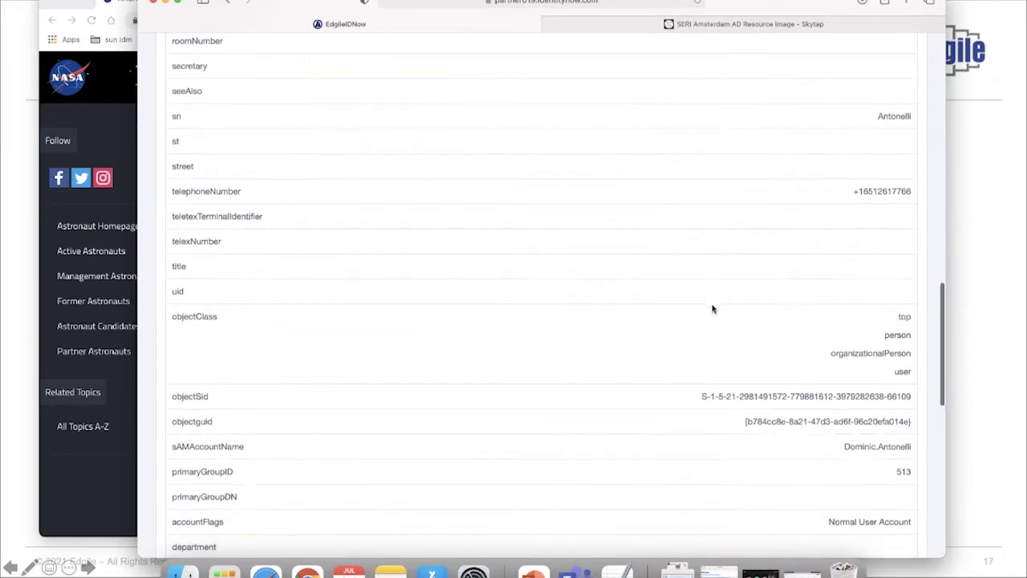
{"action": "scroll", "coordinate": [713, 263], "scroll_direction": "down", "scroll_amount": 1}
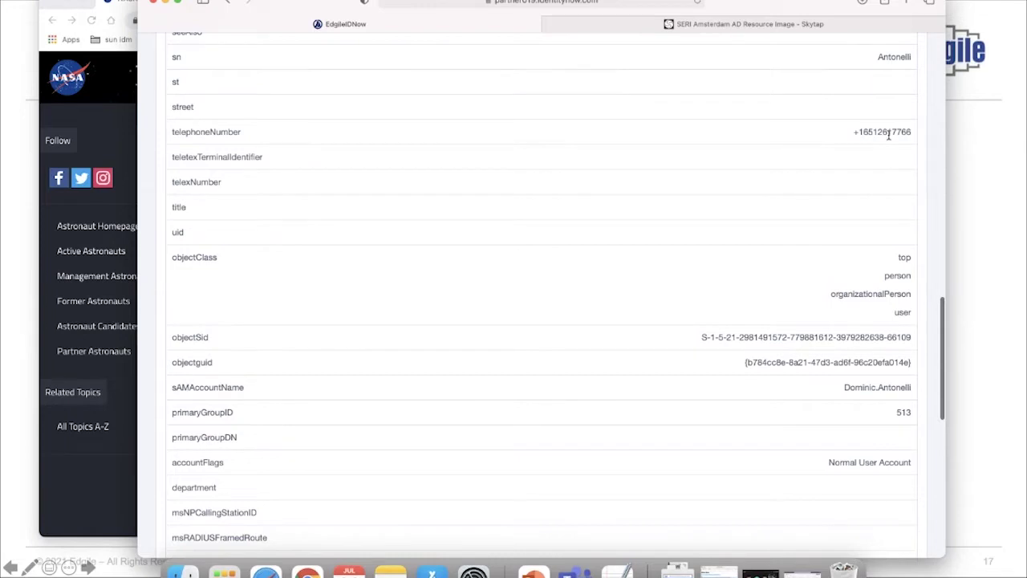
{"action": "scroll", "coordinate": [888, 136], "scroll_direction": "down", "scroll_amount": 18}
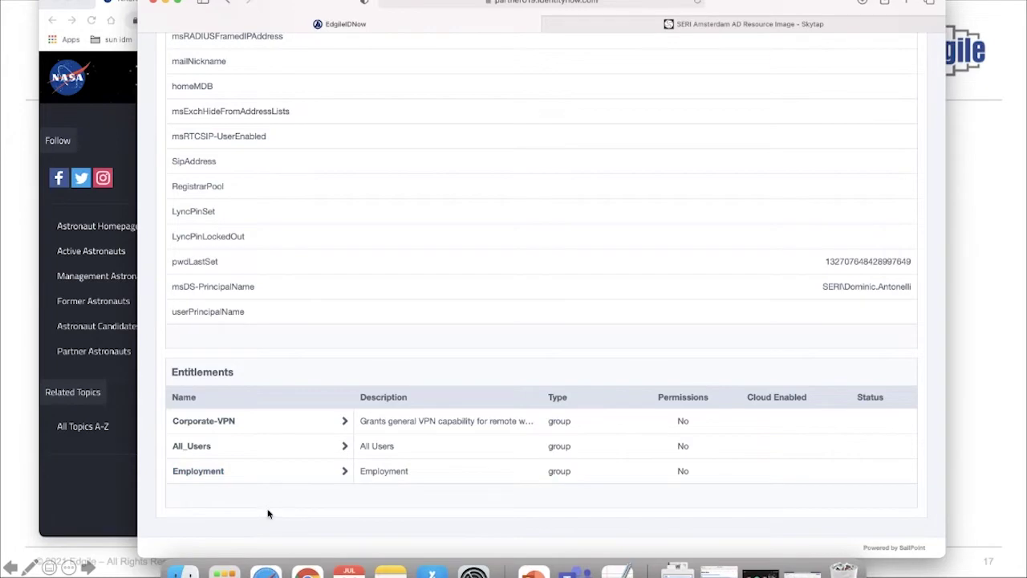
{"action": "scroll", "coordinate": [409, 277], "scroll_direction": "up", "scroll_amount": 10}
{"action": "scroll", "coordinate": [410, 278], "scroll_direction": "up", "scroll_amount": 10}
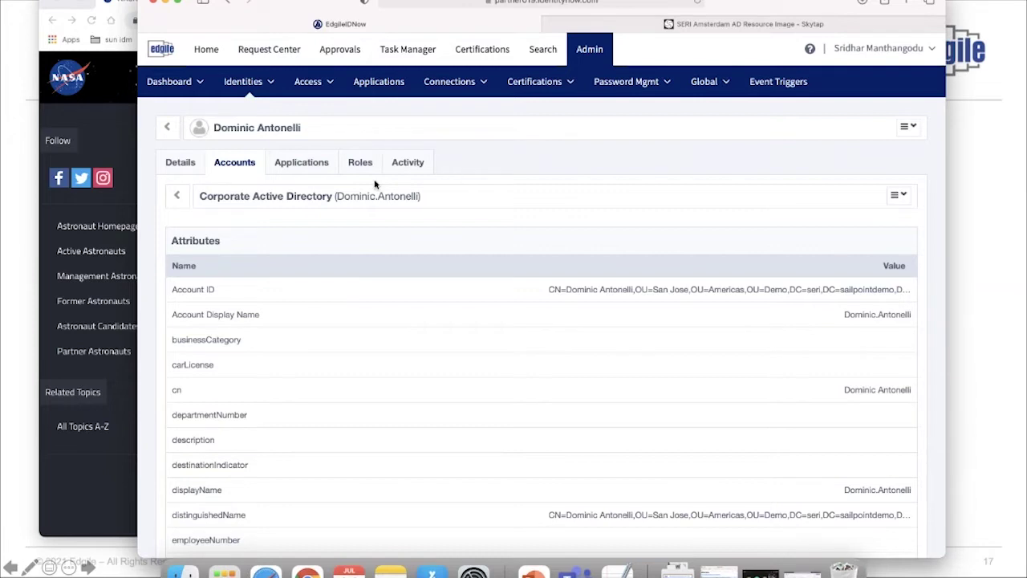
{"action": "left_click", "coordinate": [270, 50]}
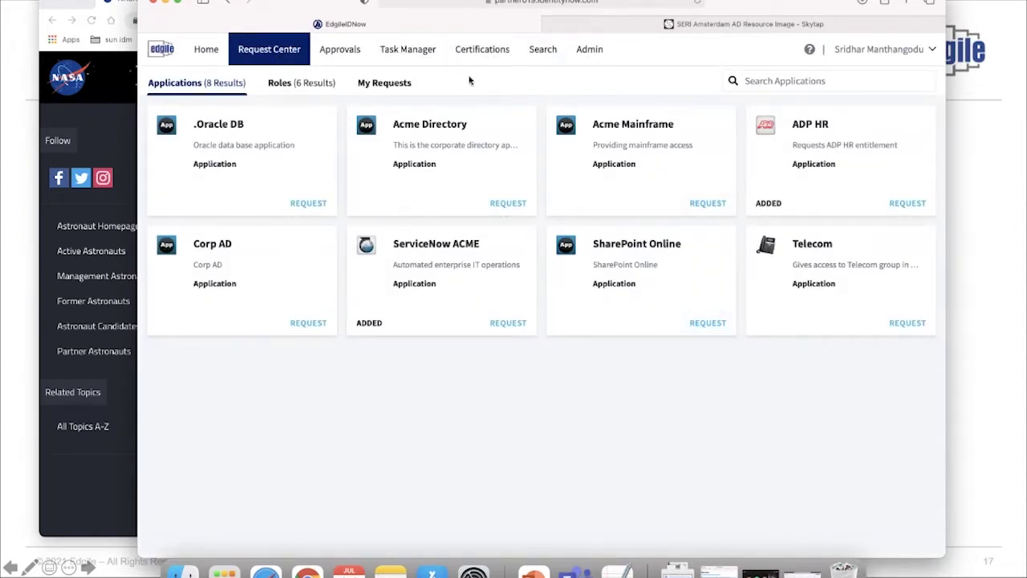
Open the Accounts Payable Analyst role request from the Request Center's Roles list
{"action": "left_click", "coordinate": [305, 84]}
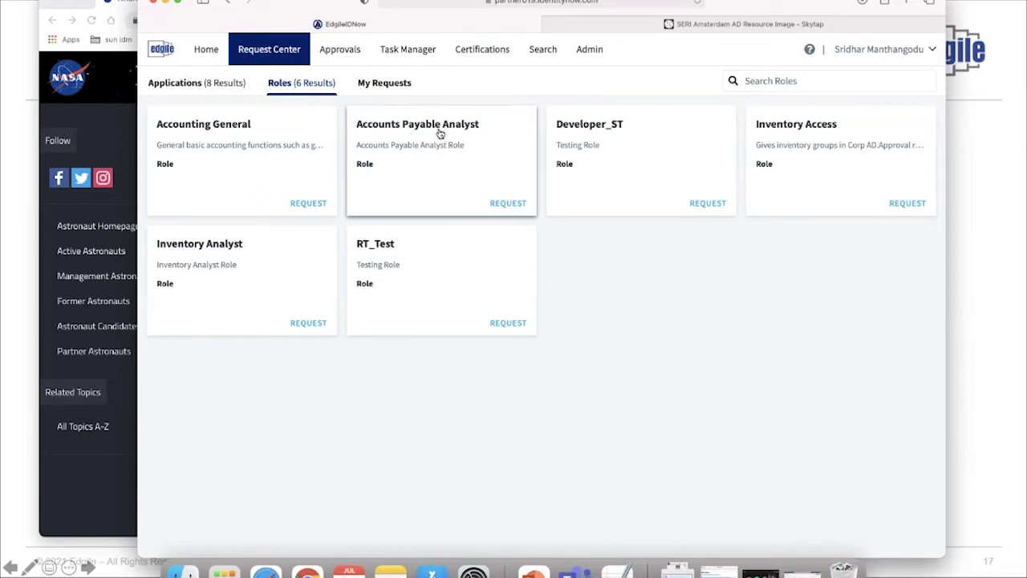
{"action": "left_click", "coordinate": [499, 204]}
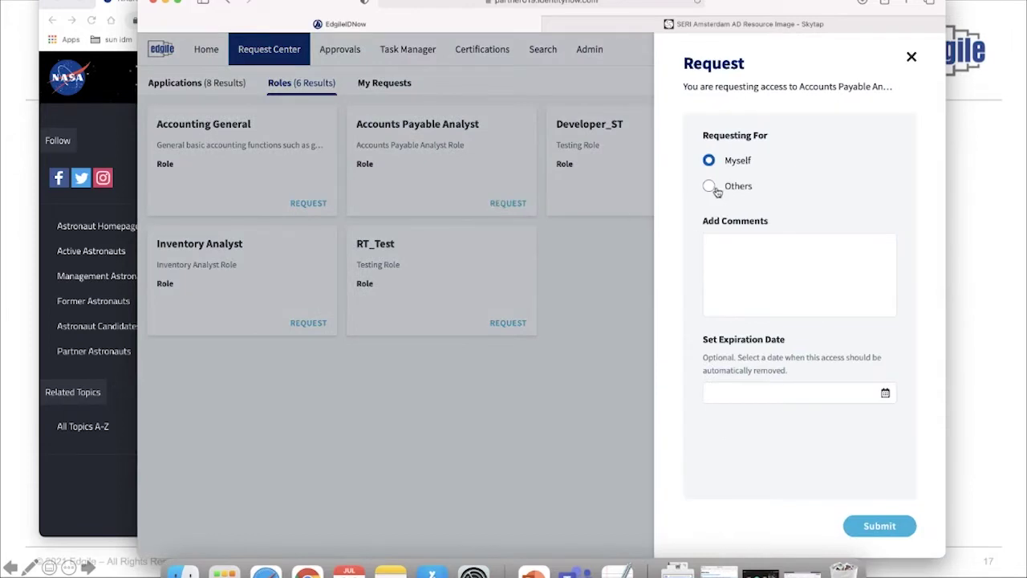
{"action": "left_click", "coordinate": [915, 58]}
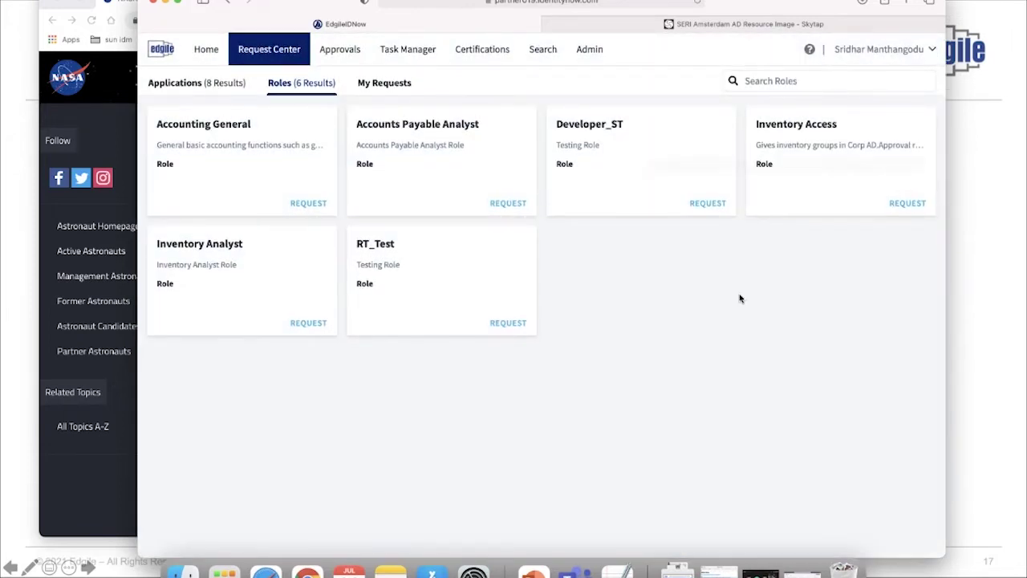
{"action": "left_click", "coordinate": [508, 203]}
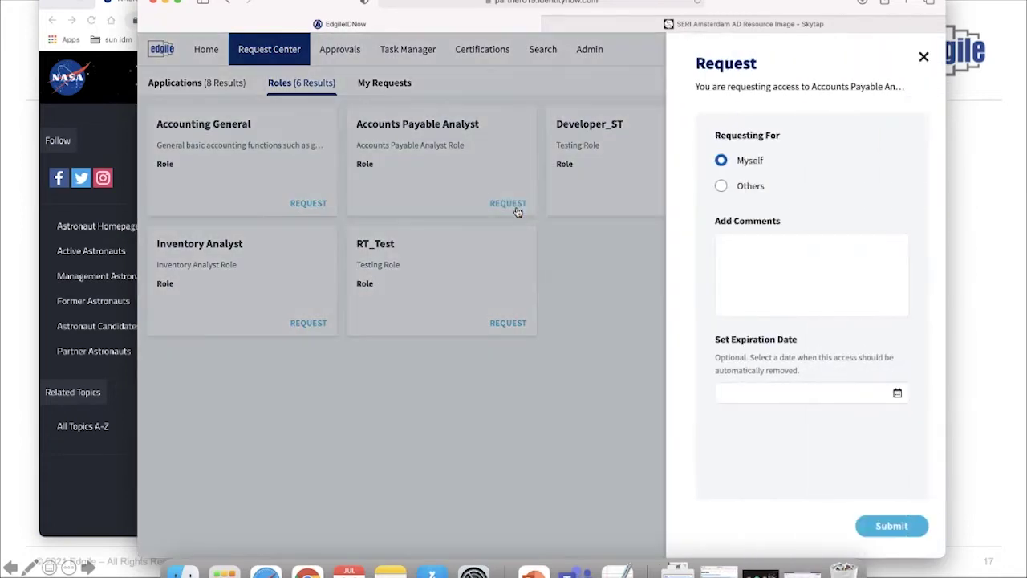
Request the role for the new employee with comment 'New responsibility' and submit it
{"action": "left_click", "coordinate": [710, 188]}
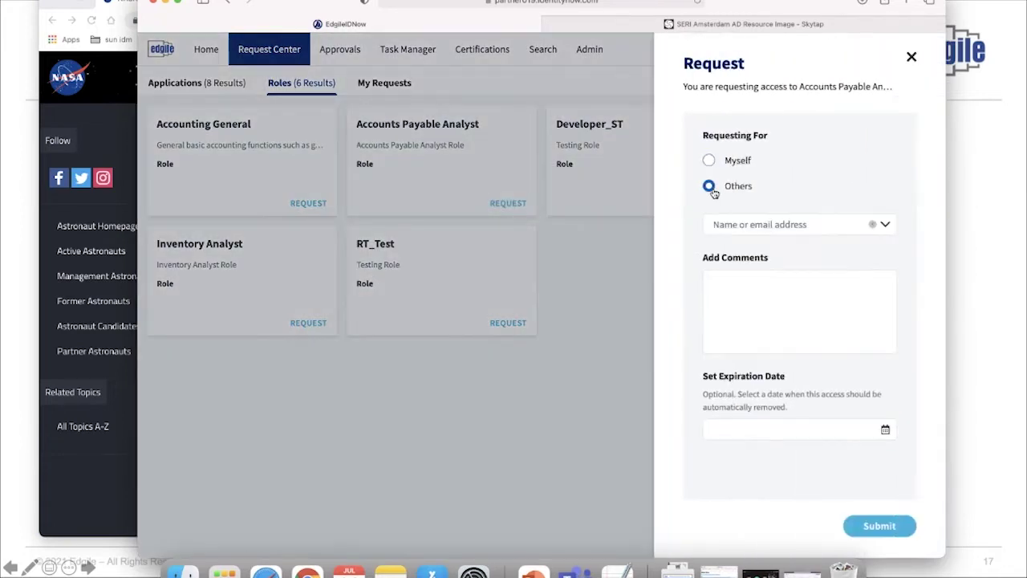
{"action": "left_click", "coordinate": [757, 225]}
{"action": "type", "text": "Domi"}
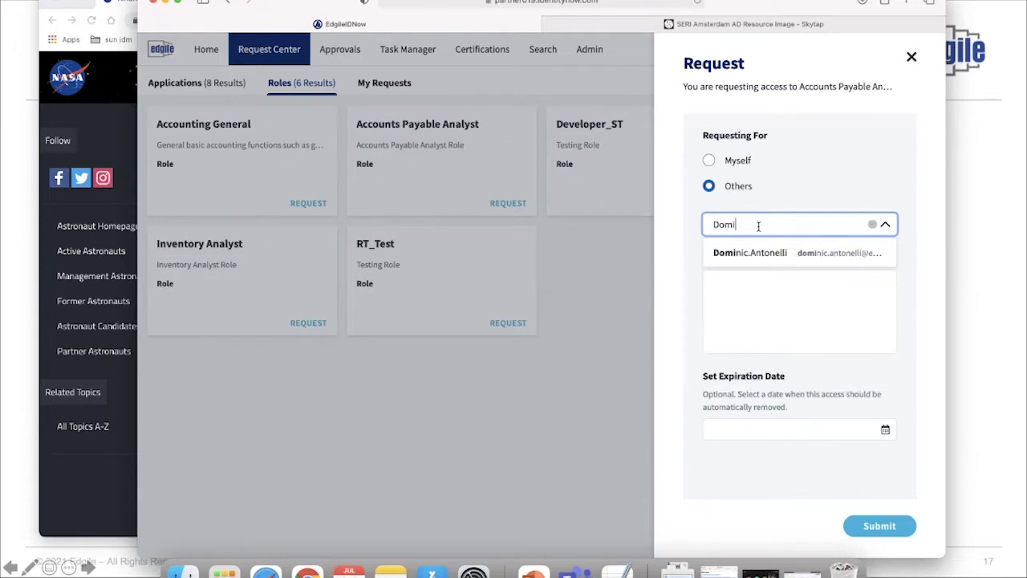
{"action": "left_click", "coordinate": [763, 254]}
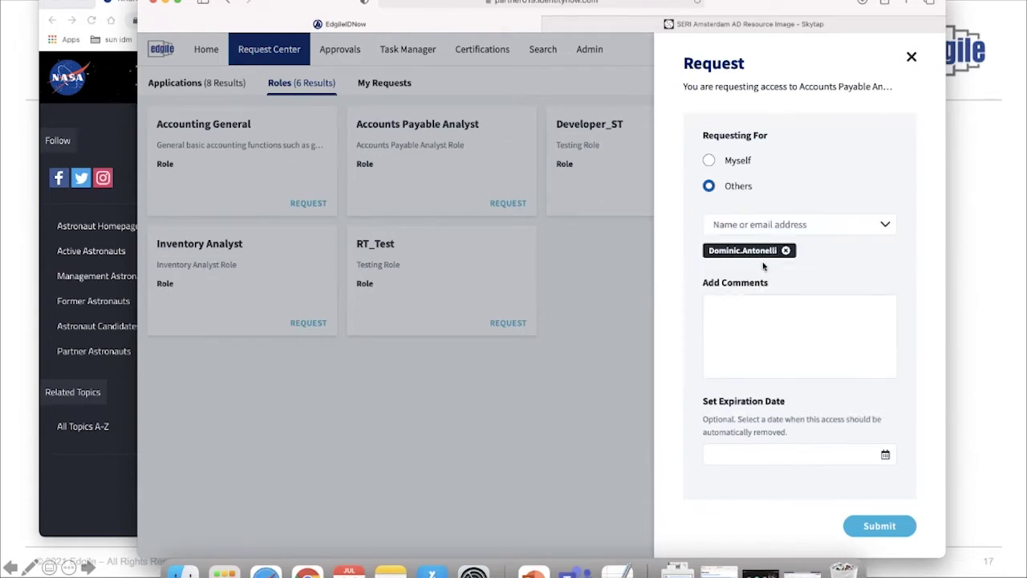
{"action": "left_click", "coordinate": [746, 324]}
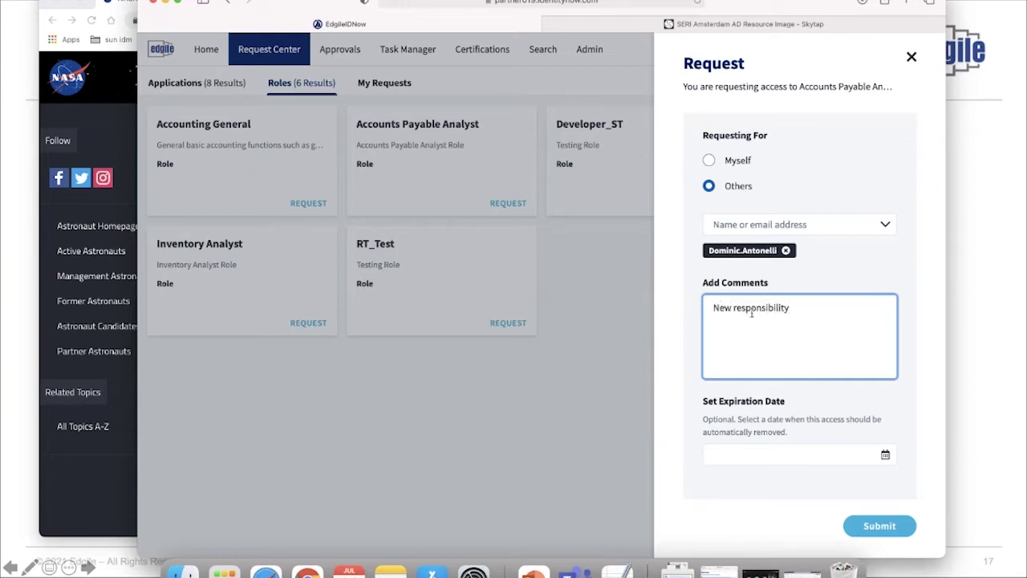
{"action": "left_click", "coordinate": [716, 414]}
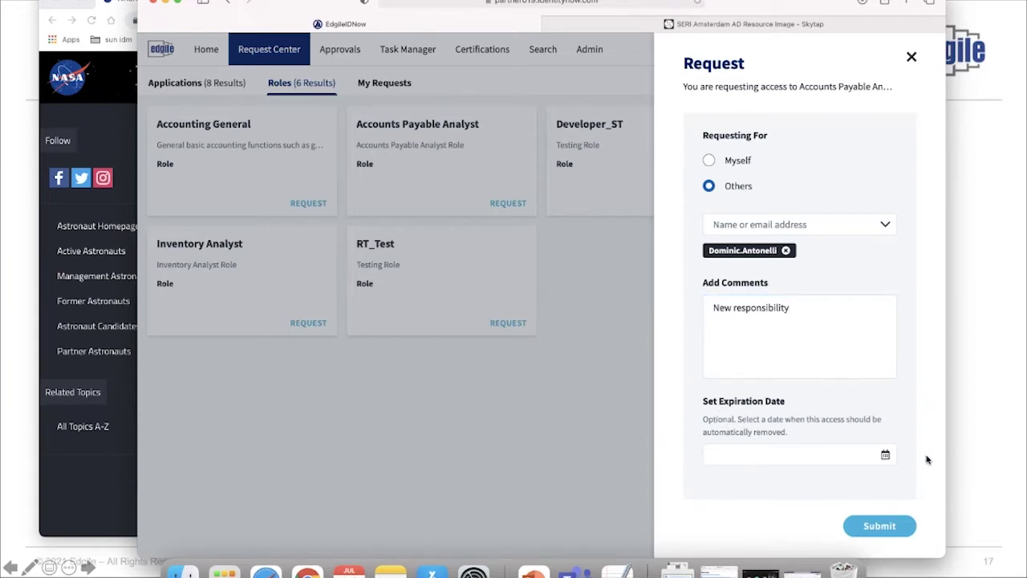
{"action": "left_click", "coordinate": [990, 447]}
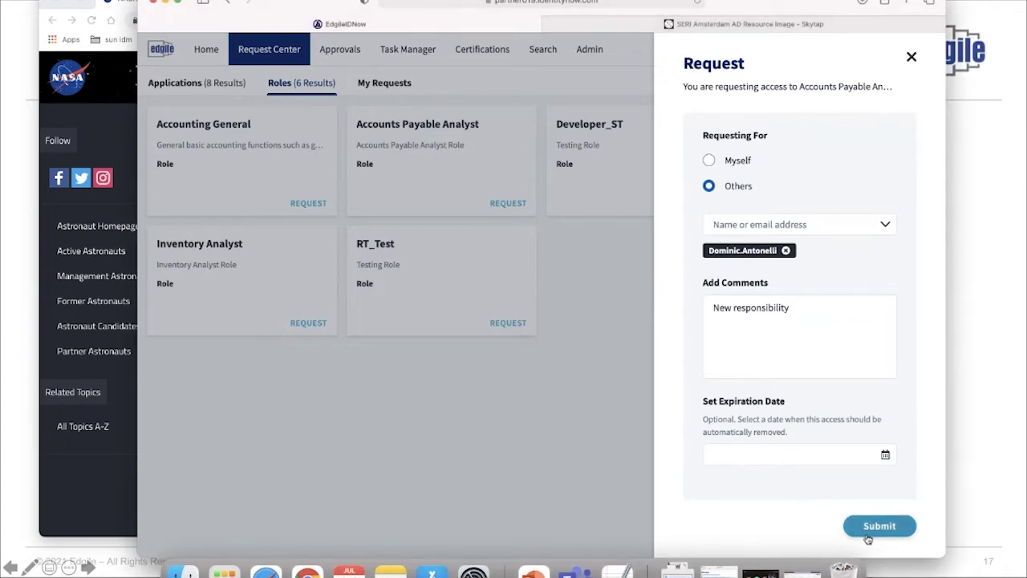
{"action": "left_click", "coordinate": [866, 535]}
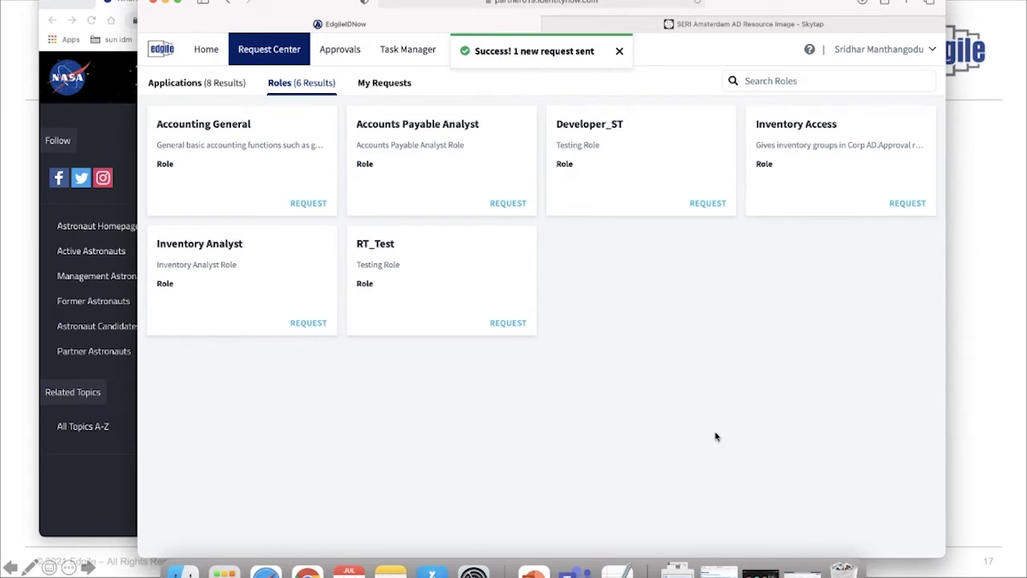
Check the Accounts Payable Analyst request's workflow in My Requests until it shows Approved
{"action": "left_click", "coordinate": [384, 86]}
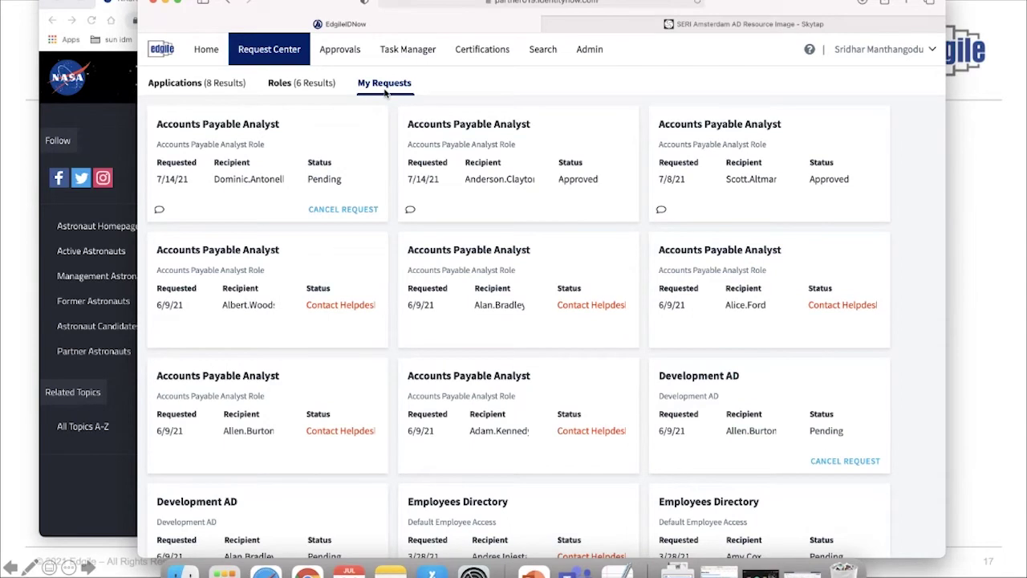
{"action": "left_click", "coordinate": [301, 126]}
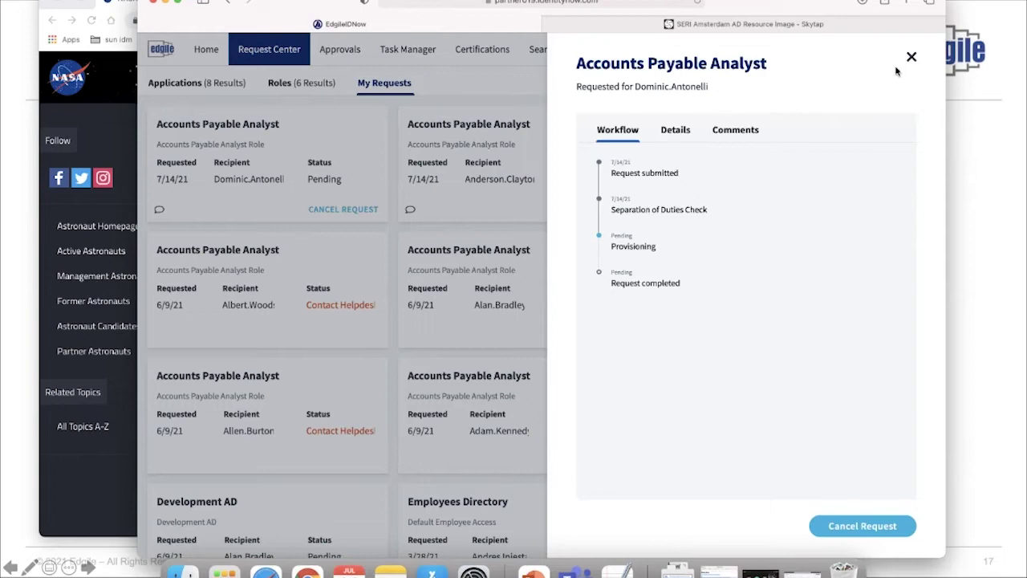
{"action": "left_click", "coordinate": [911, 57]}
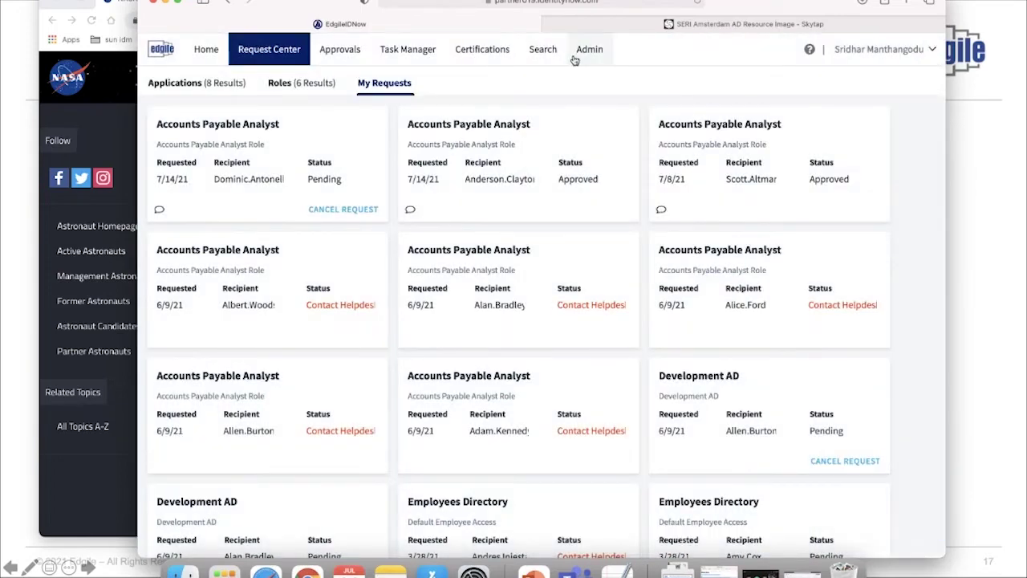
{"action": "left_click", "coordinate": [305, 85]}
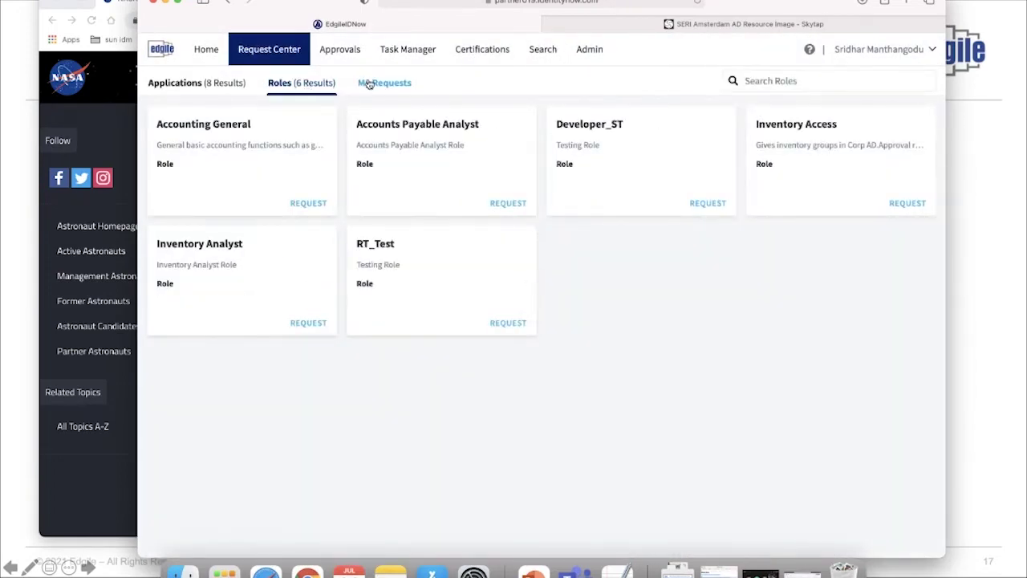
{"action": "left_click", "coordinate": [368, 83]}
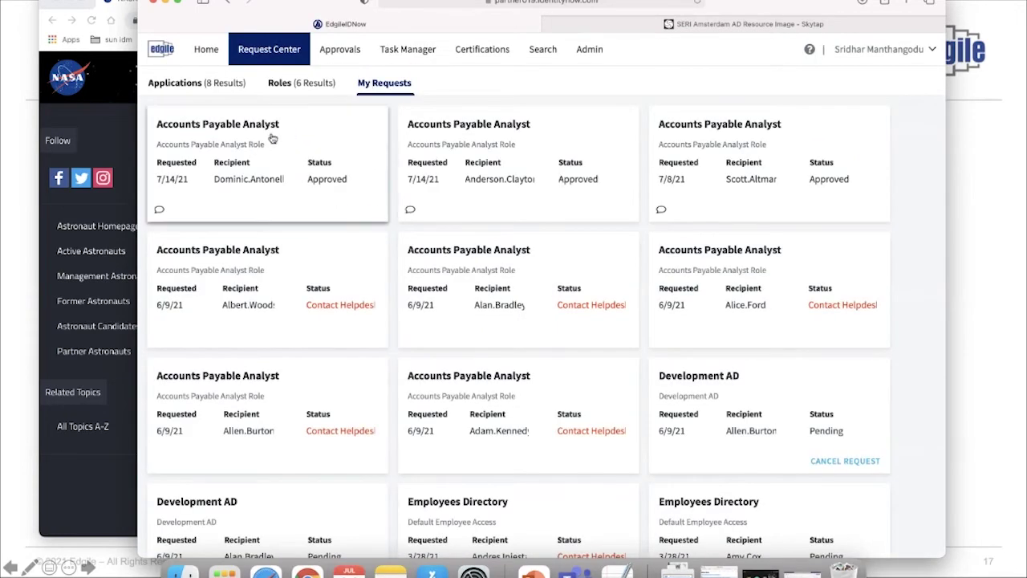
{"action": "left_click", "coordinate": [318, 134]}
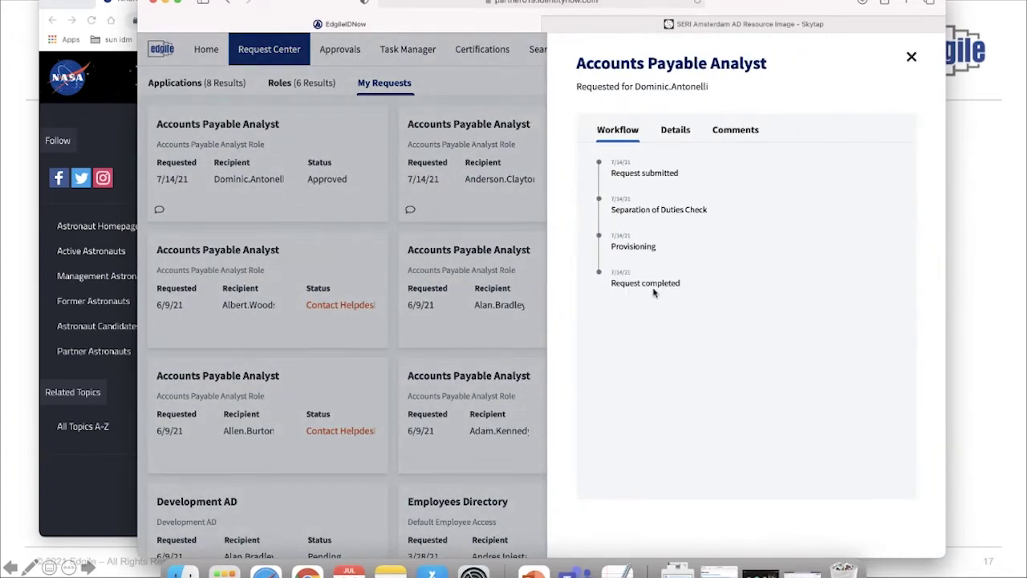
{"action": "left_click", "coordinate": [913, 58]}
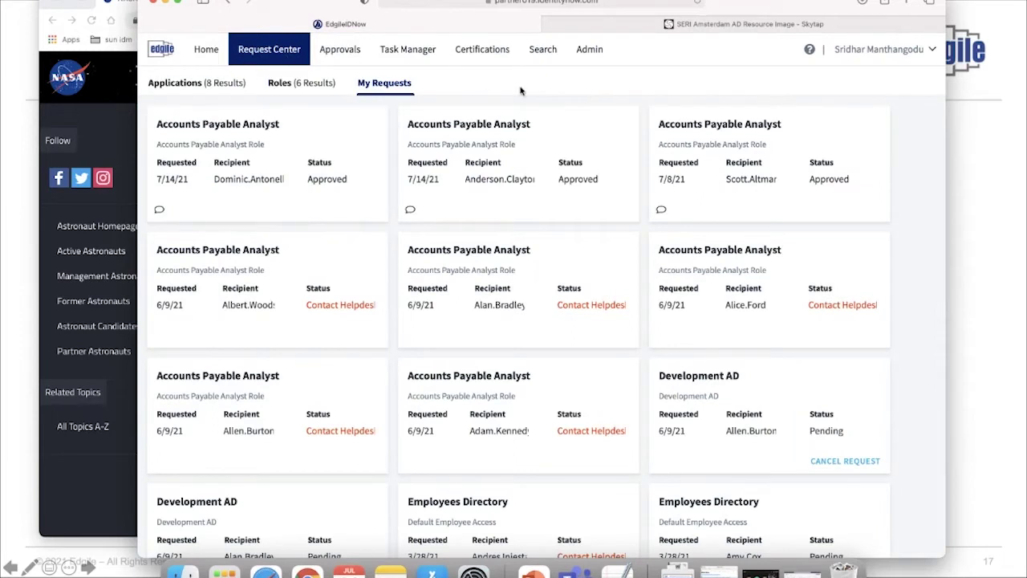
{"action": "left_click", "coordinate": [583, 53]}
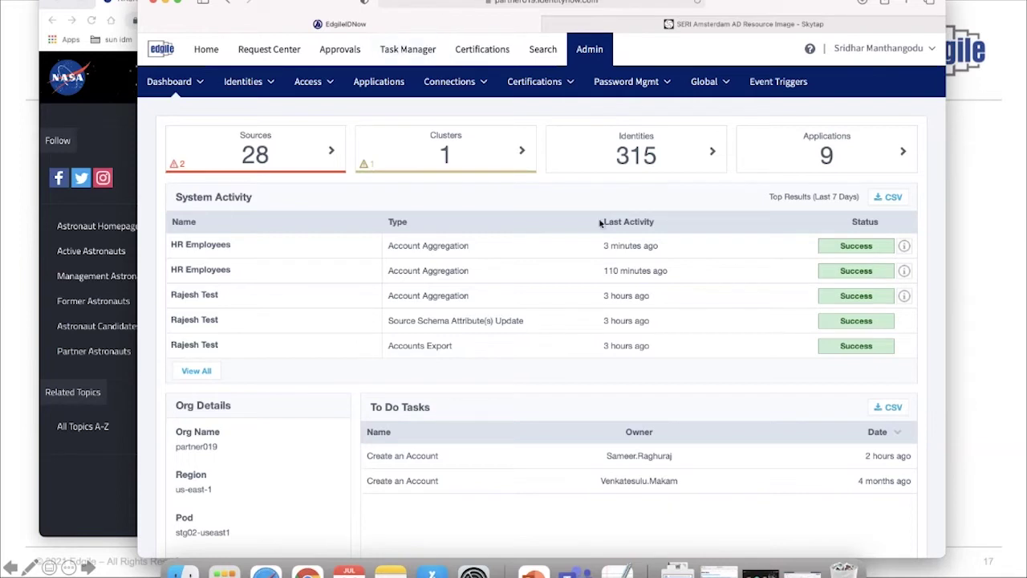
Open the employee's Corporate Active Directory account and confirm the AccountsPayable entitlement is listed
{"action": "left_click", "coordinate": [257, 87]}
{"action": "left_click", "coordinate": [261, 107]}
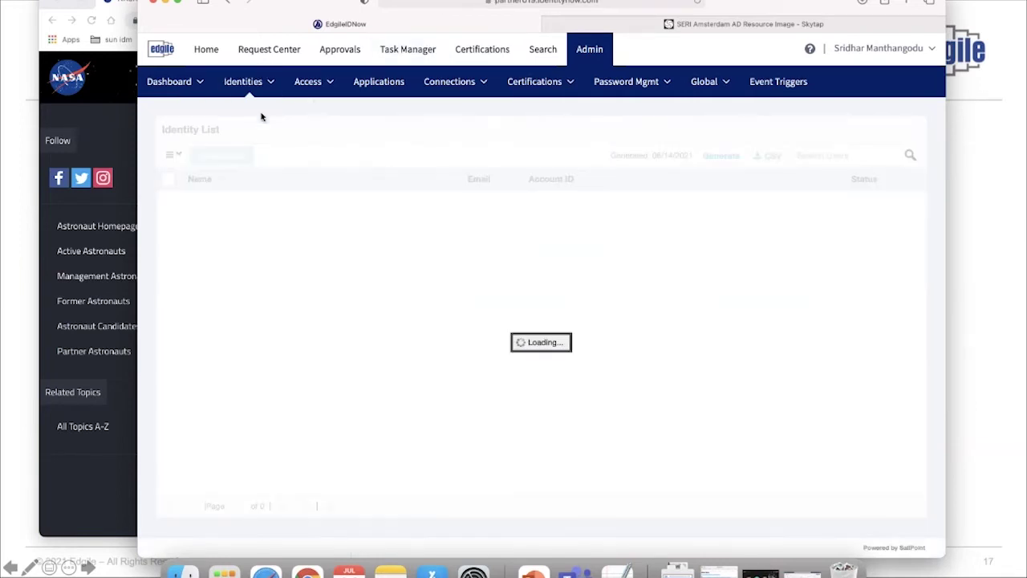
{"action": "left_click", "coordinate": [804, 153]}
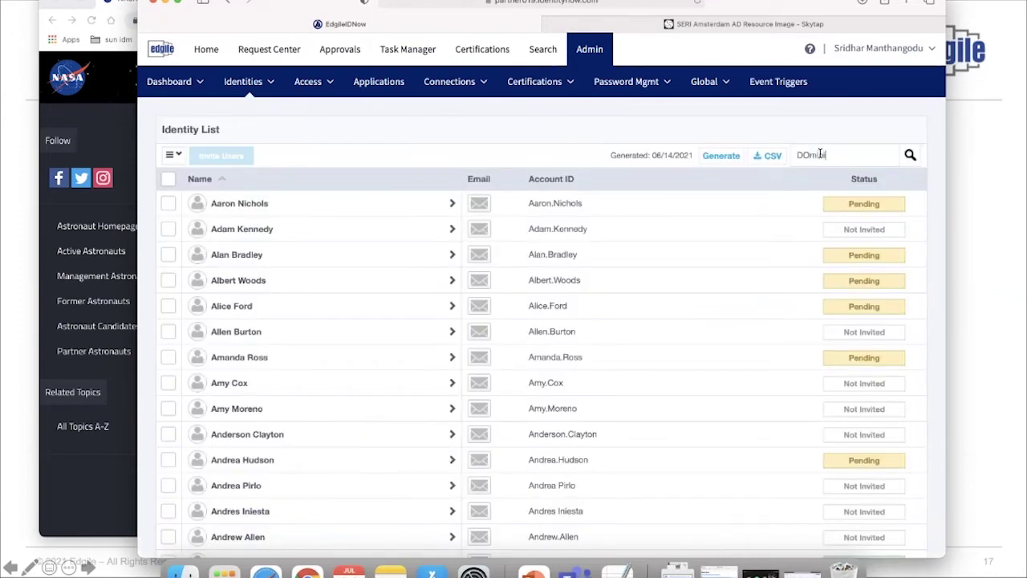
{"action": "key", "text": "Return"}
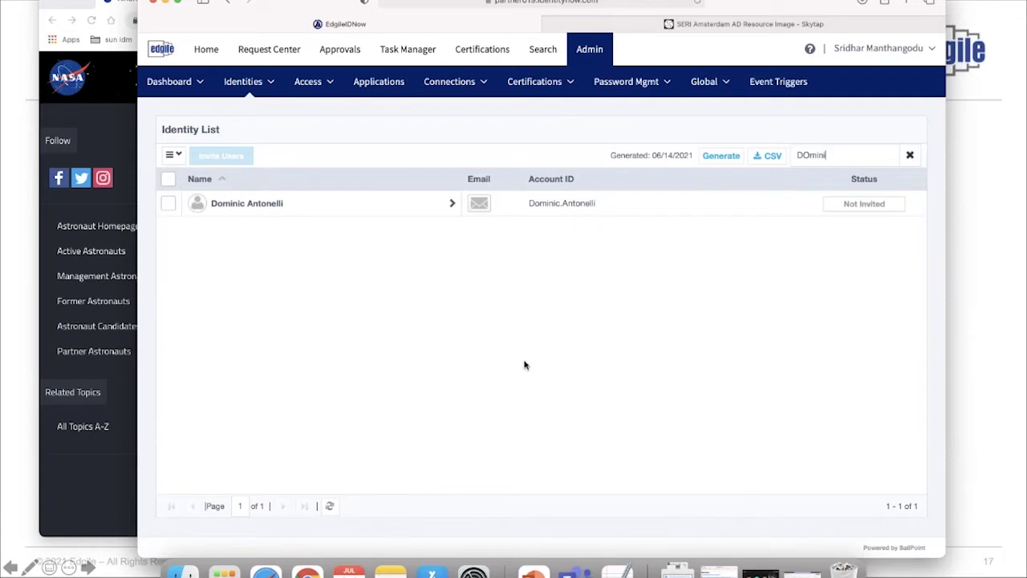
{"action": "left_click", "coordinate": [331, 214]}
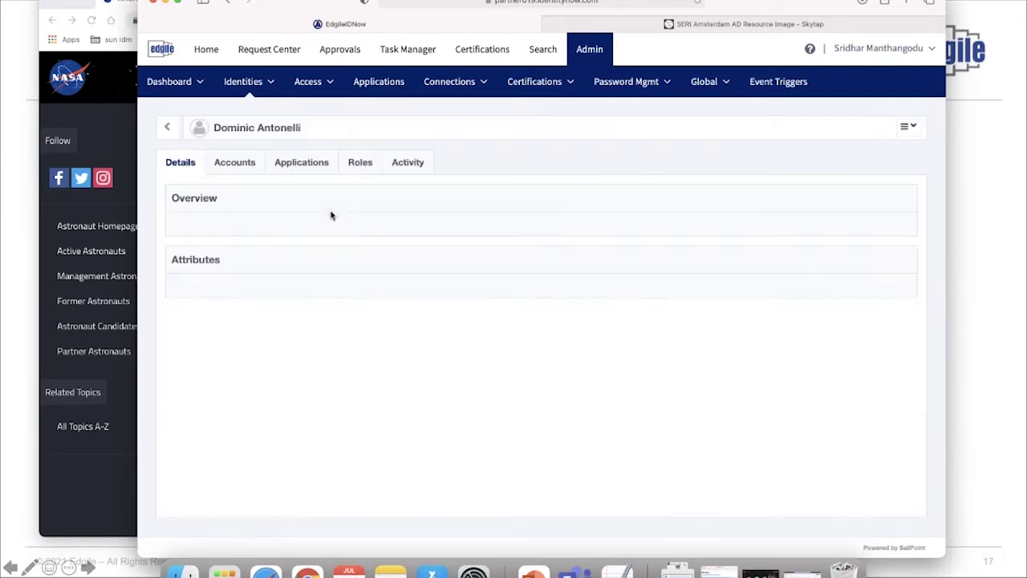
{"action": "left_click", "coordinate": [235, 163]}
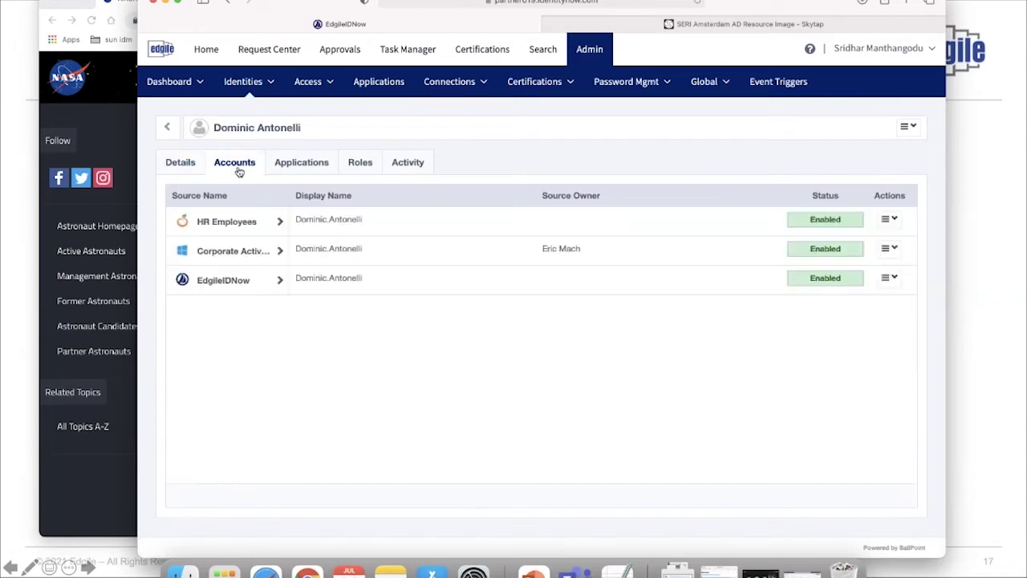
{"action": "left_click", "coordinate": [241, 253]}
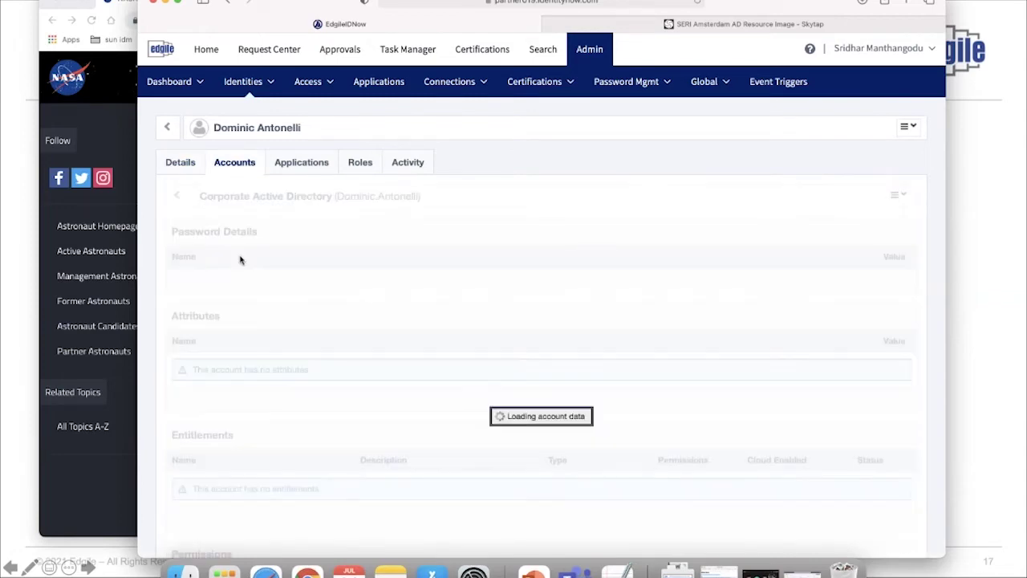
{"action": "scroll", "coordinate": [240, 259], "scroll_direction": "down", "scroll_amount": 15}
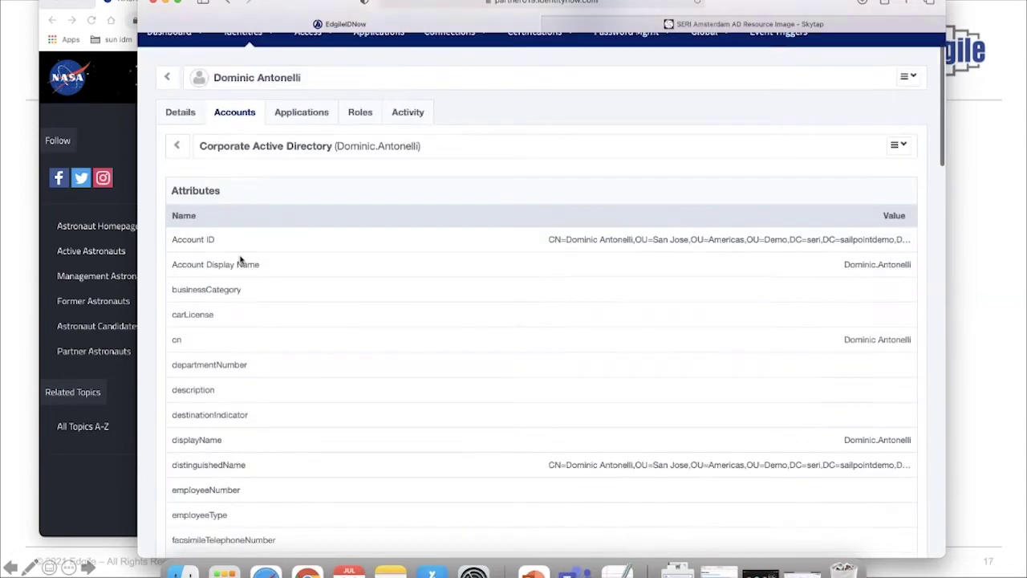
{"action": "scroll", "coordinate": [240, 260], "scroll_direction": "down", "scroll_amount": 5}
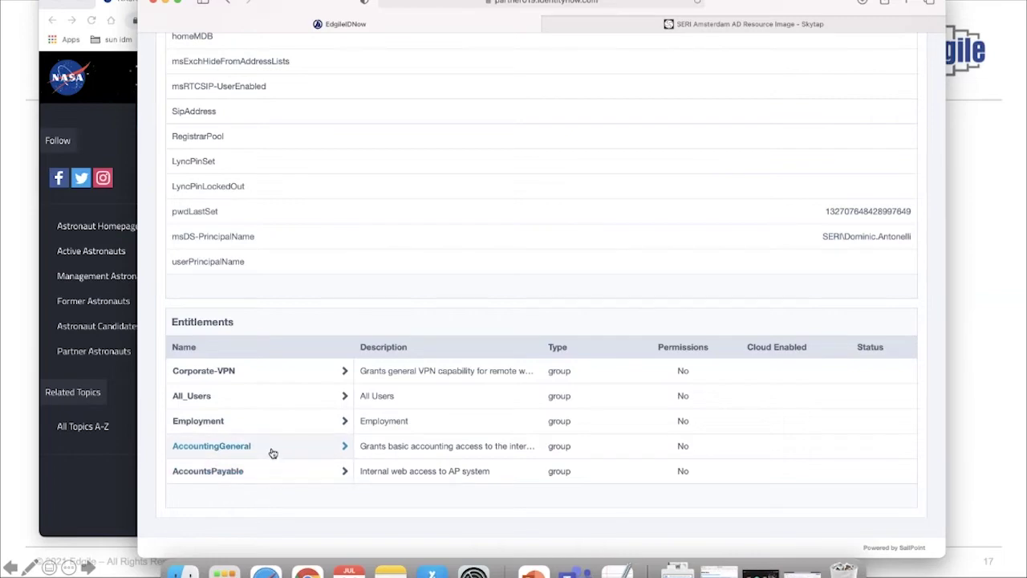
{"action": "scroll", "coordinate": [281, 480], "scroll_direction": "up", "scroll_amount": 15}
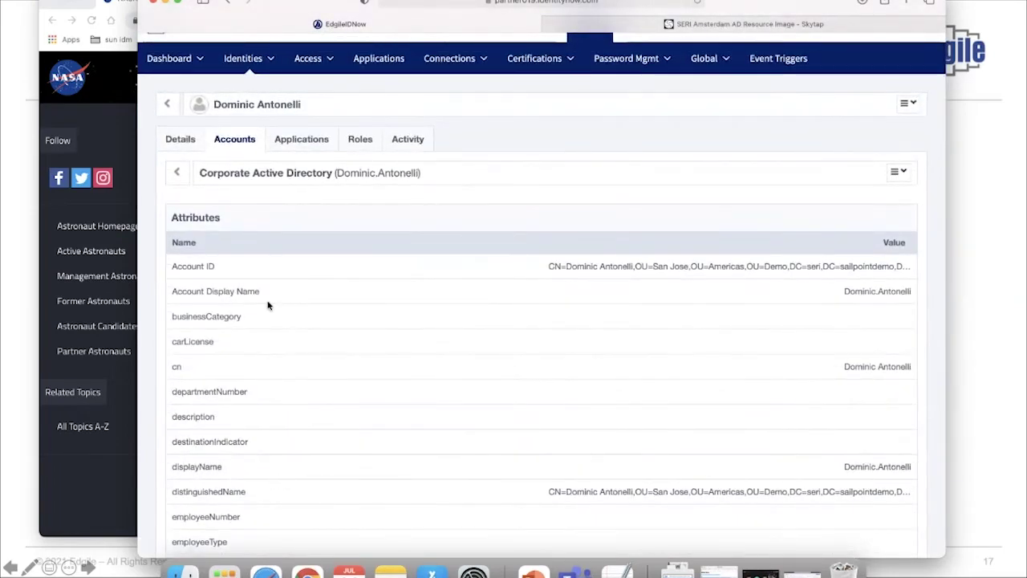
Show the identity's roles, confirming Accounts Payable Analyst is now assigned
{"action": "left_click", "coordinate": [360, 143]}
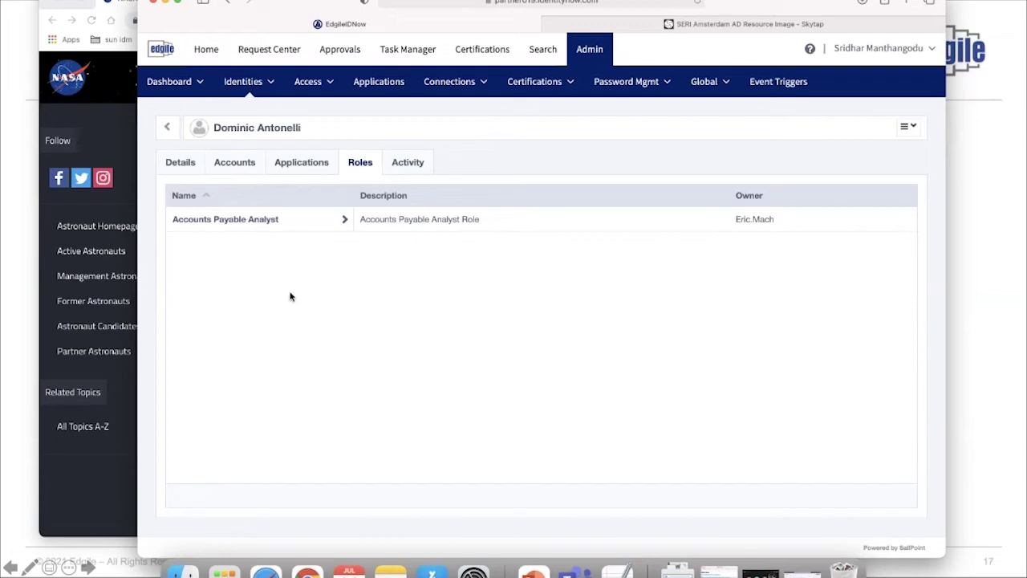
Review the Corporate AD Entitlements campaign filter, then return to the five active certification campaigns
{"action": "left_click", "coordinate": [552, 89]}
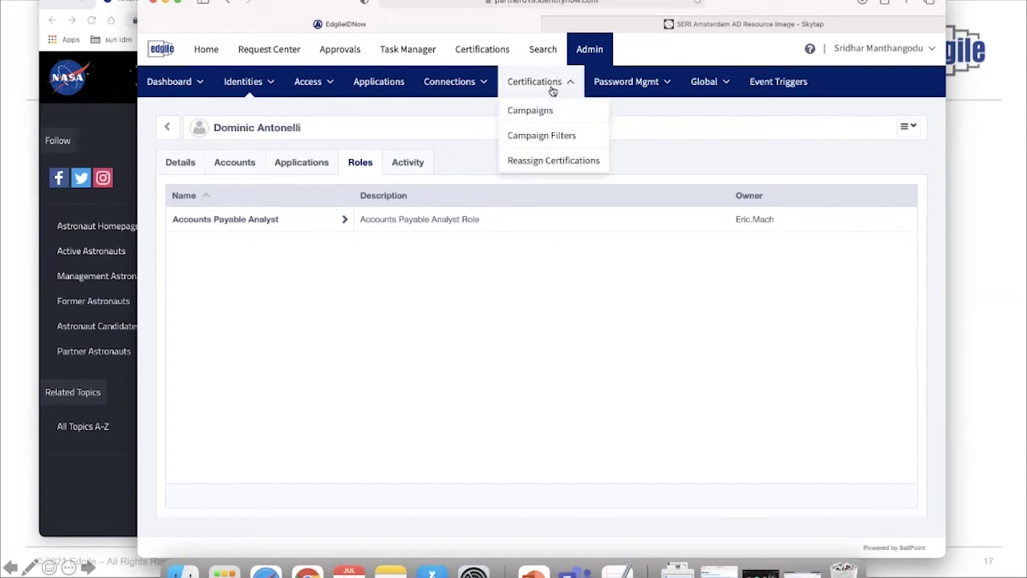
{"action": "left_click", "coordinate": [546, 110]}
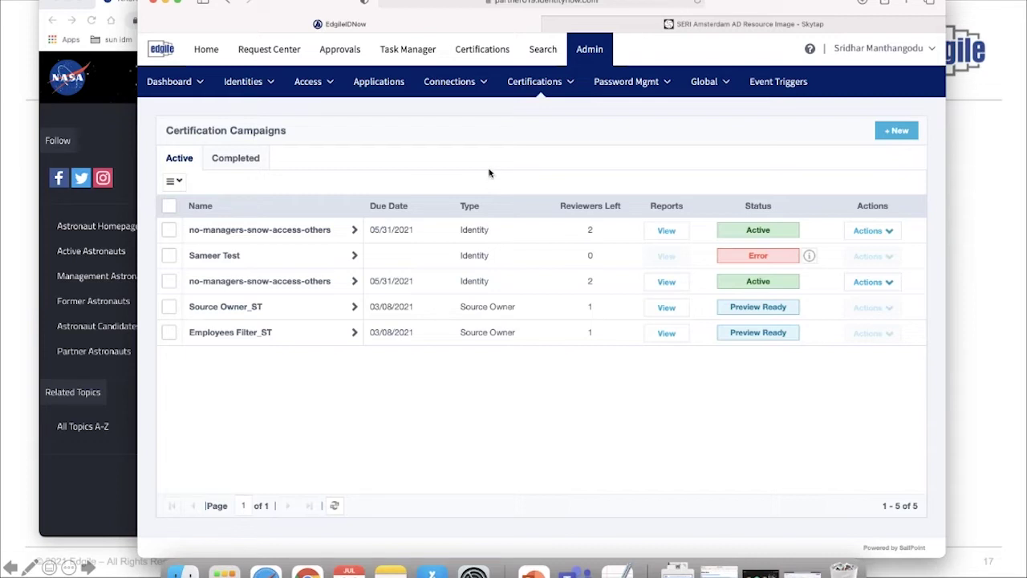
{"action": "left_click", "coordinate": [571, 84]}
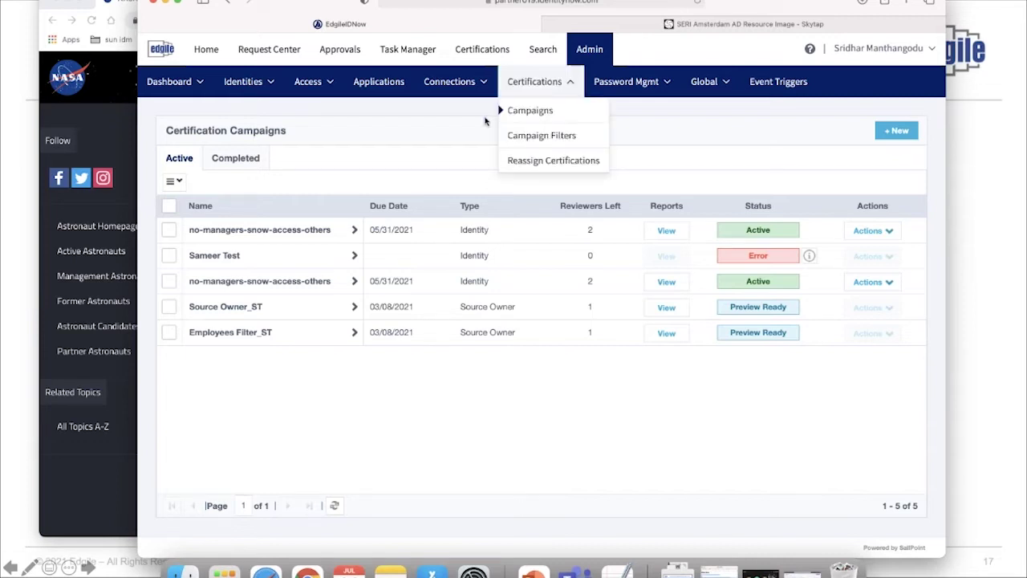
{"action": "left_click", "coordinate": [408, 155]}
{"action": "left_click", "coordinate": [546, 93]}
{"action": "left_click", "coordinate": [555, 140]}
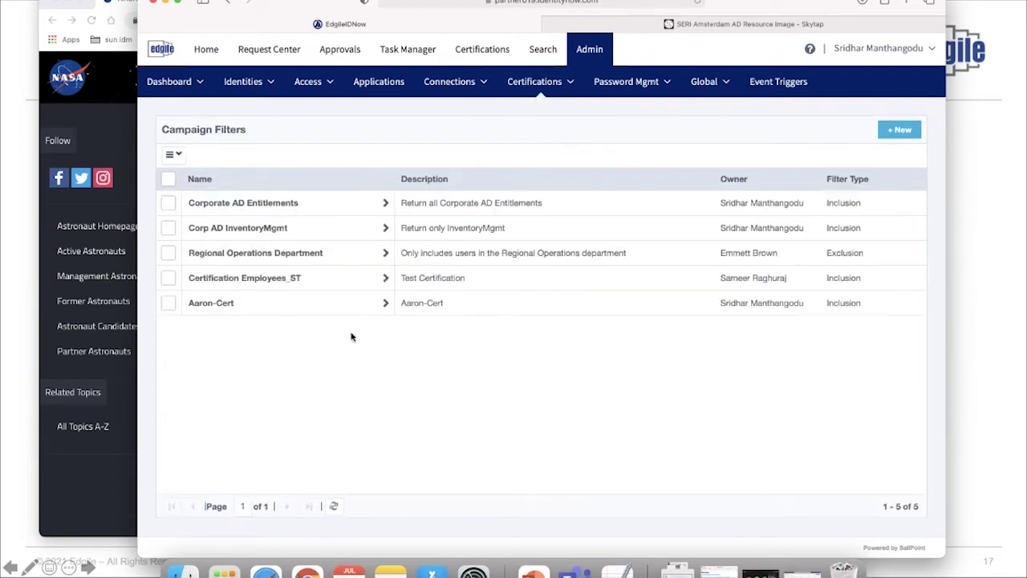
{"action": "left_click", "coordinate": [328, 211]}
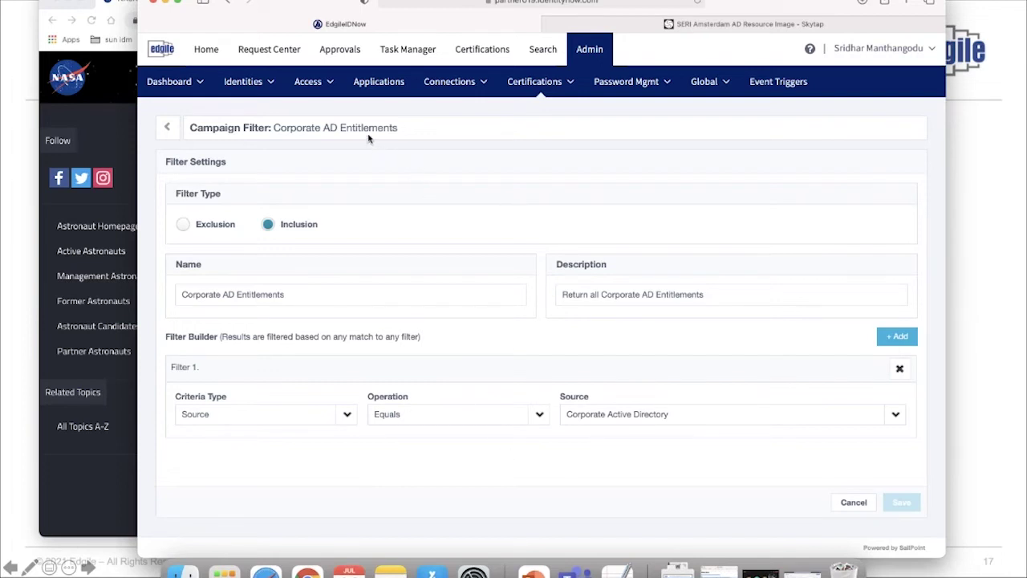
{"action": "left_click", "coordinate": [552, 85]}
{"action": "left_click", "coordinate": [533, 118]}
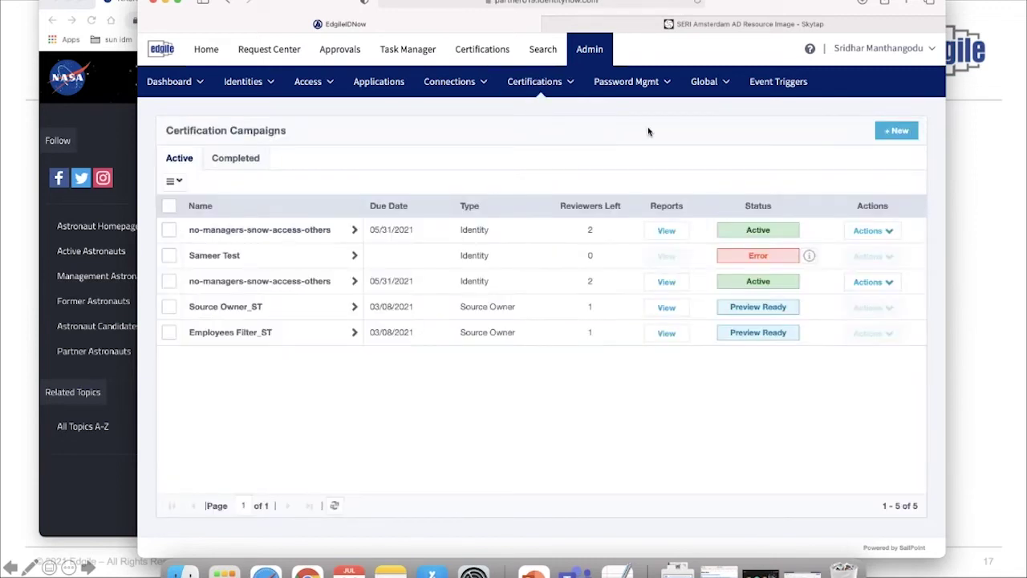
Start a new Manager campaign named 'Manager AD Entitlement Certification'
{"action": "left_click", "coordinate": [902, 131]}
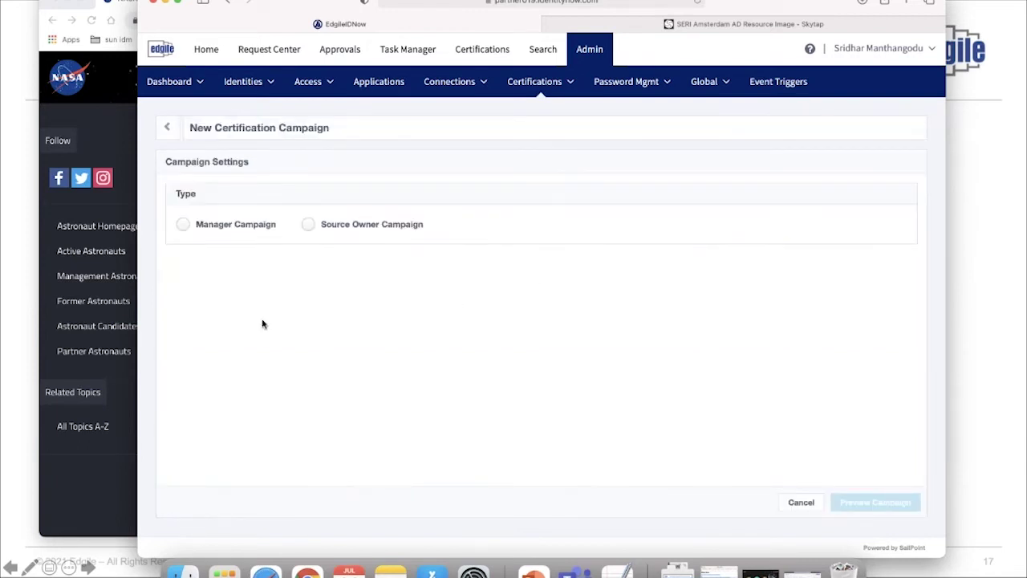
{"action": "left_click", "coordinate": [184, 225]}
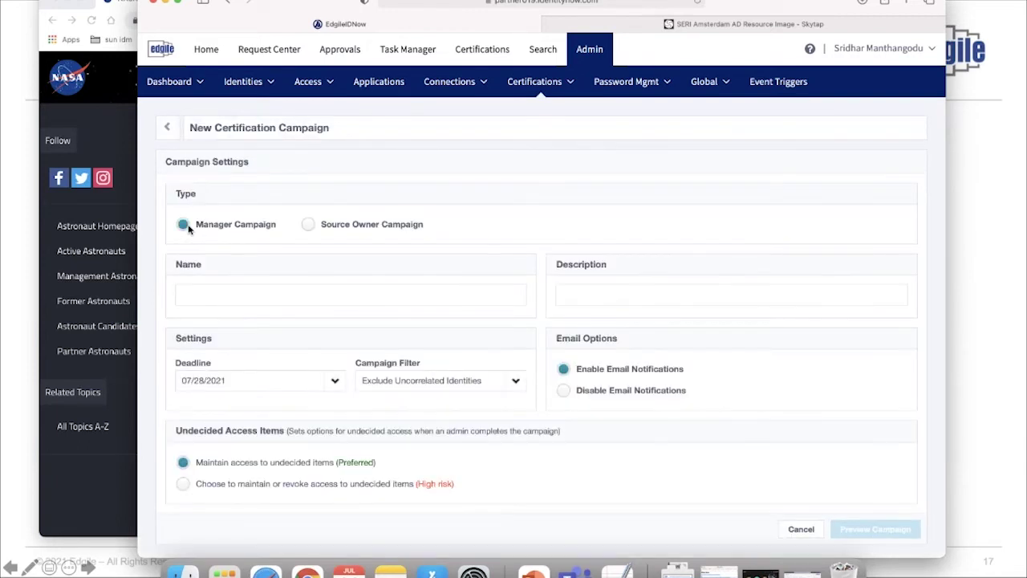
{"action": "scroll", "coordinate": [189, 229], "scroll_direction": "down", "scroll_amount": 1}
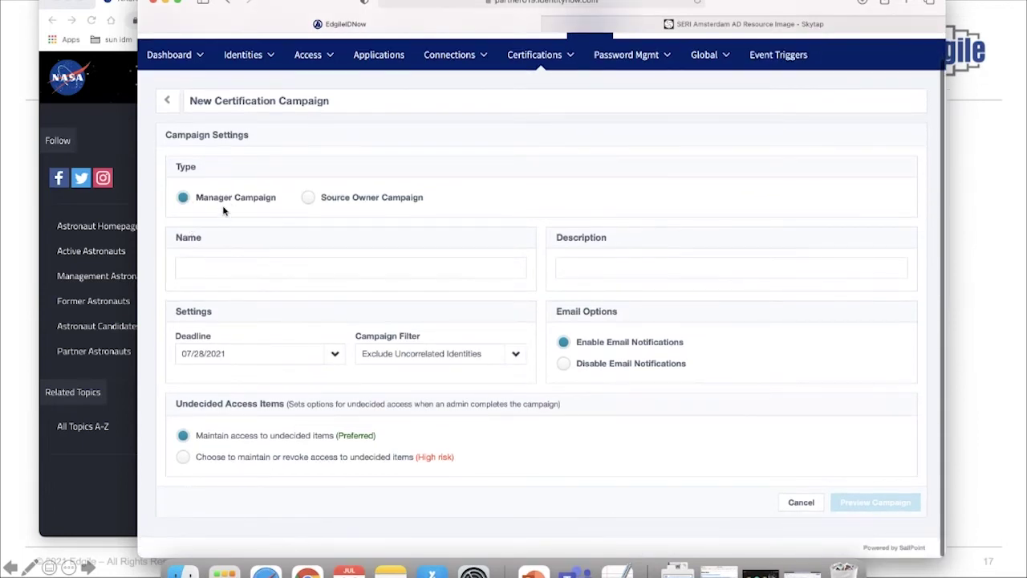
{"action": "left_click", "coordinate": [251, 277]}
{"action": "type", "text": "M"}
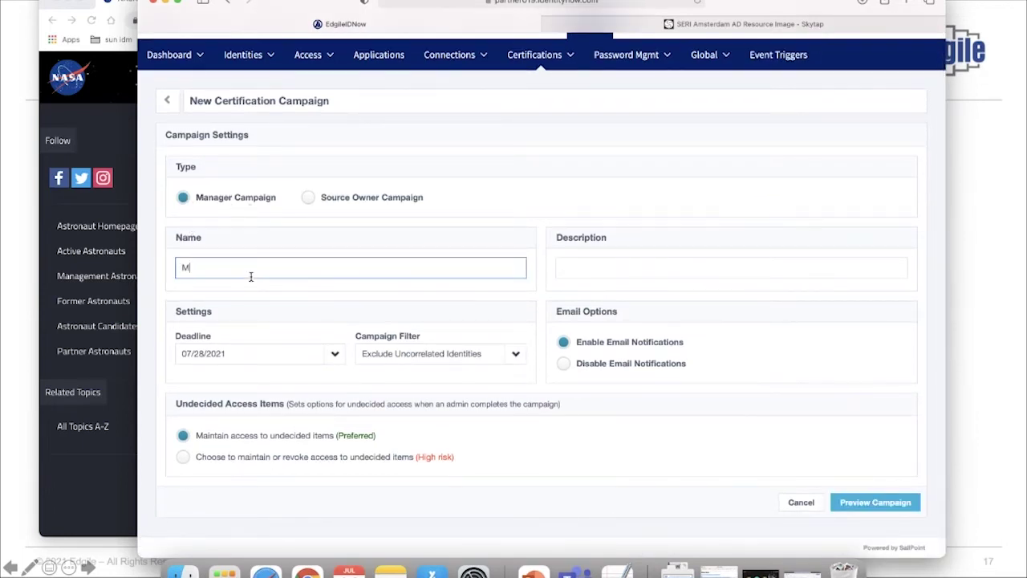
{"action": "type", "text": "anager AD Entitlement Certification"}
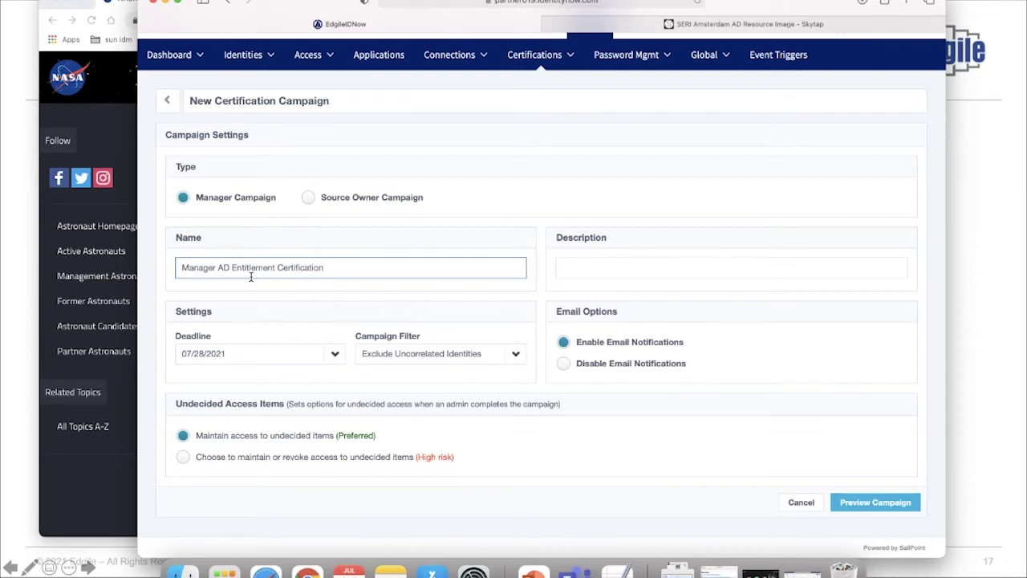
{"action": "left_click", "coordinate": [464, 215]}
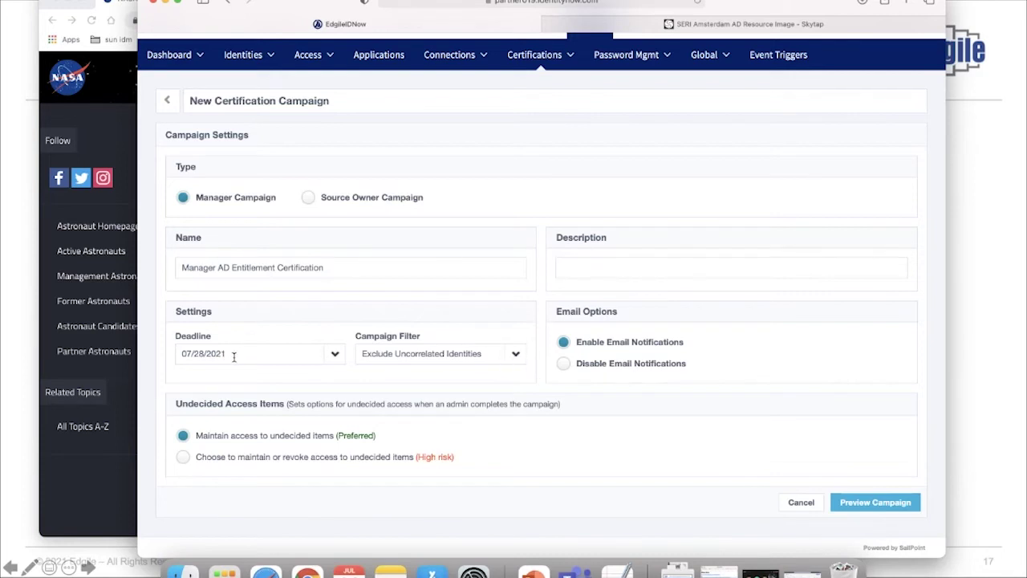
Filter the campaign to Corporate AD Entitlements and generate its preview
{"action": "left_click", "coordinate": [517, 359]}
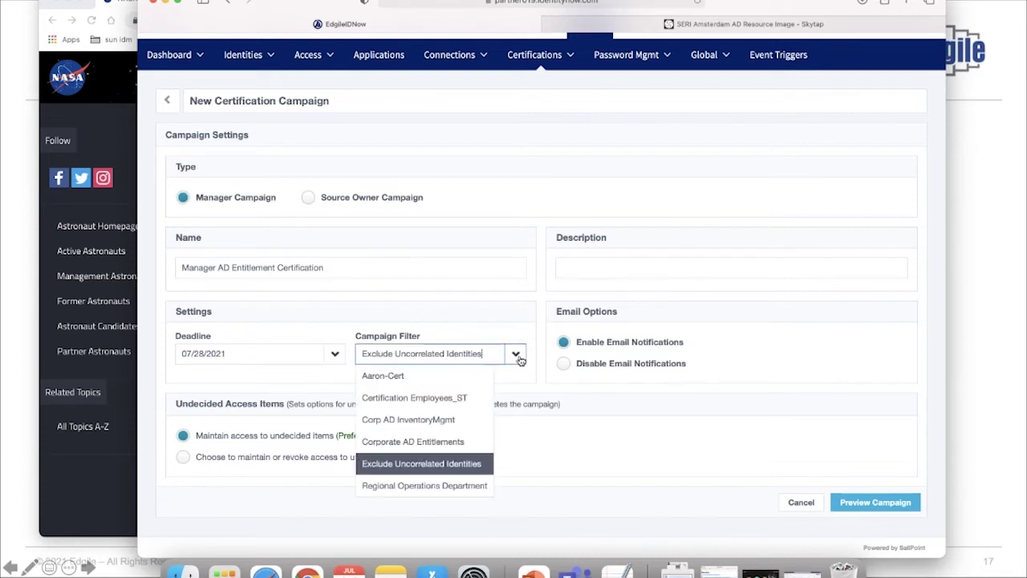
{"action": "left_click", "coordinate": [450, 443]}
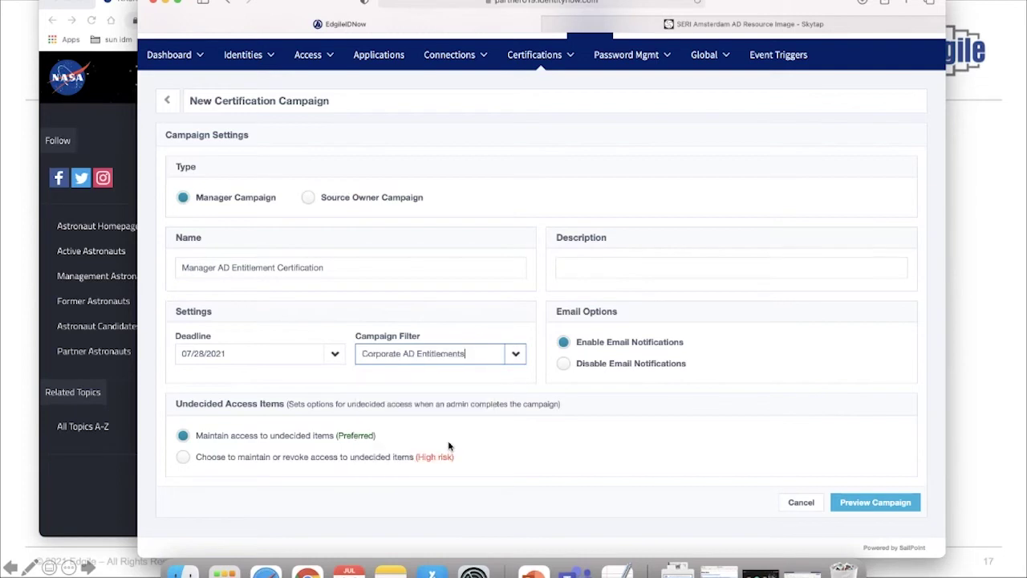
{"action": "left_click", "coordinate": [866, 505]}
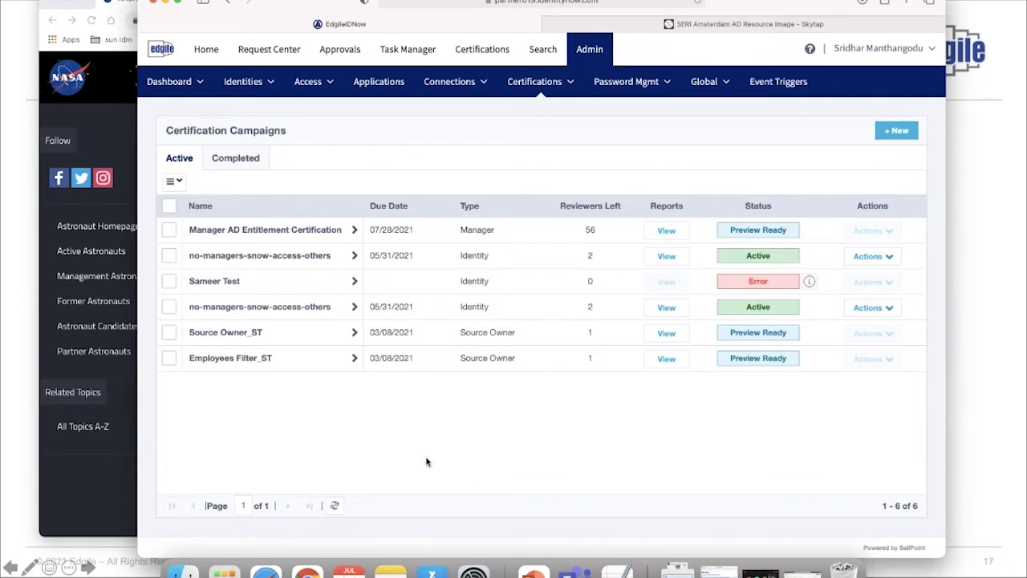
Open the Manager AD Entitlement Certification preview and start the campaign
{"action": "left_click", "coordinate": [268, 230]}
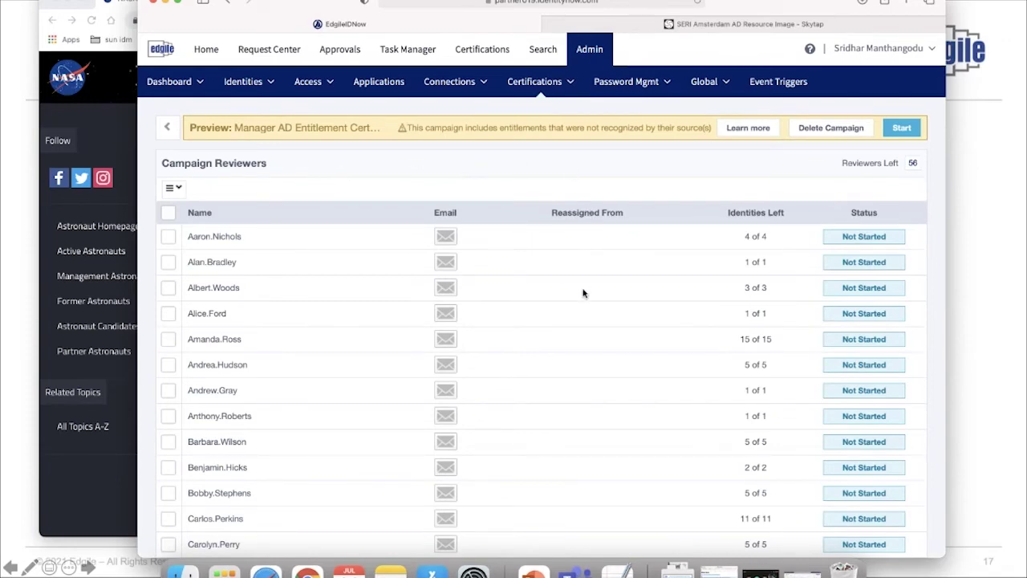
{"action": "scroll", "coordinate": [584, 293], "scroll_direction": "down", "scroll_amount": 2}
{"action": "scroll", "coordinate": [583, 293], "scroll_direction": "up", "scroll_amount": 2}
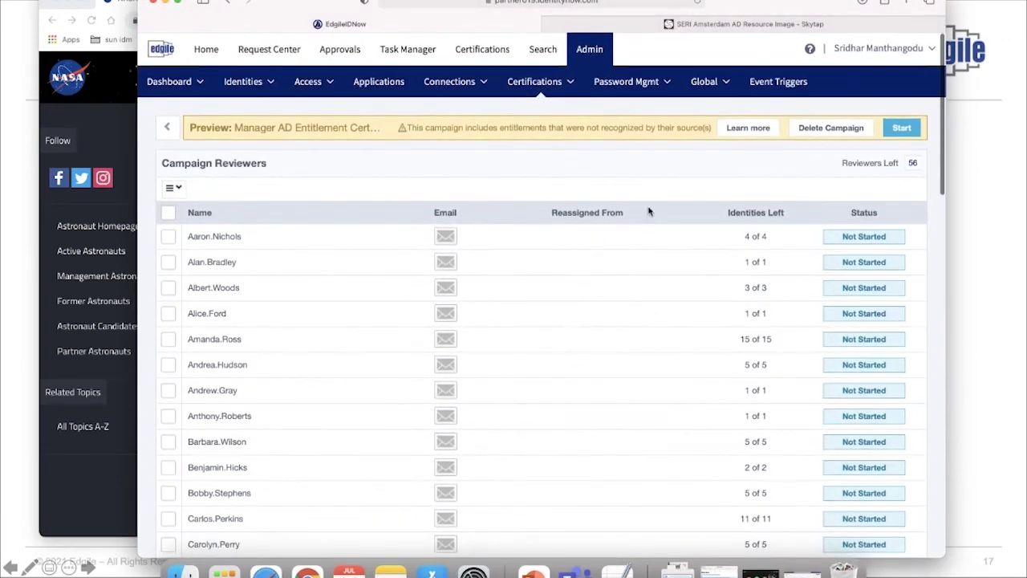
{"action": "left_click", "coordinate": [905, 130]}
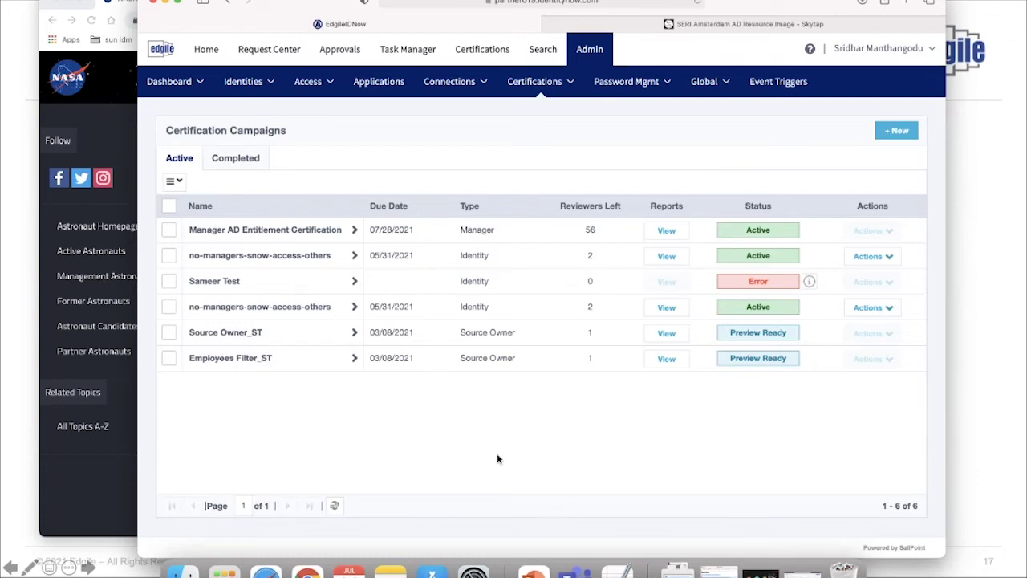
Open the active campaign's reviewer list and look through its Not Started reviewers
{"action": "left_click", "coordinate": [306, 233]}
{"action": "scroll", "coordinate": [332, 376], "scroll_direction": "down", "scroll_amount": 1}
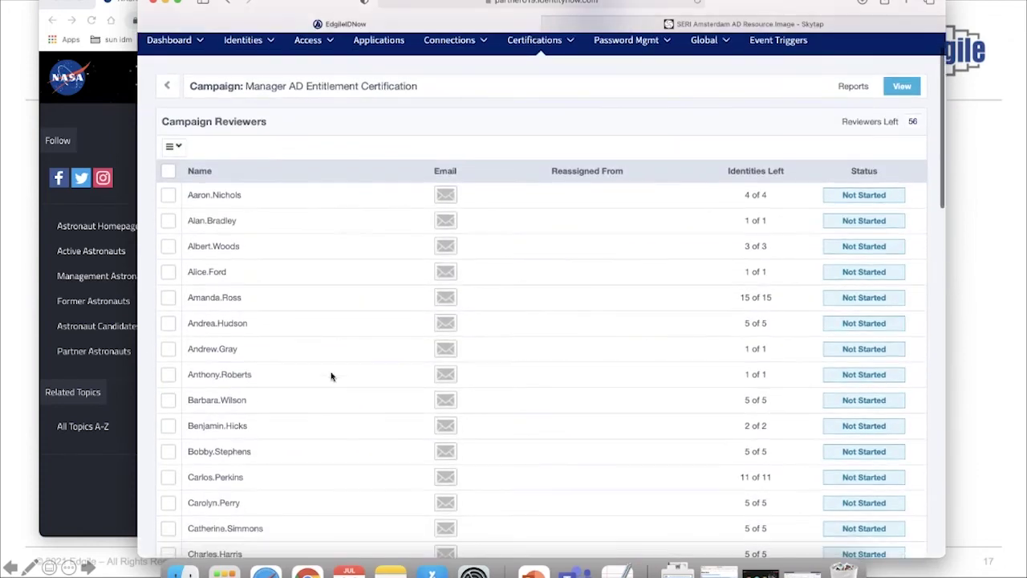
{"action": "scroll", "coordinate": [331, 376], "scroll_direction": "up", "scroll_amount": 1}
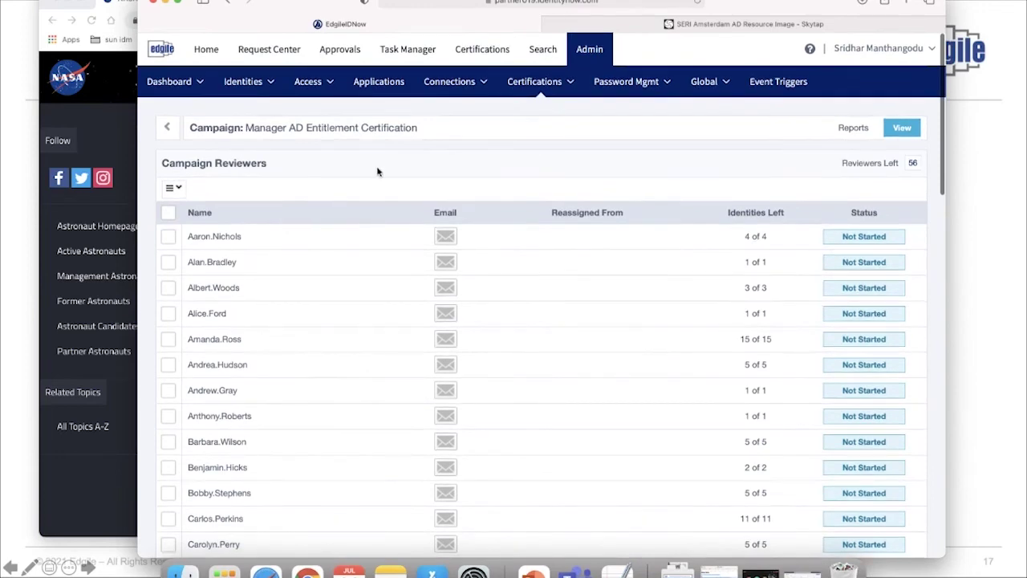
{"action": "scroll", "coordinate": [383, 401], "scroll_direction": "down", "scroll_amount": 3}
{"action": "scroll", "coordinate": [317, 333], "scroll_direction": "down", "scroll_amount": 10}
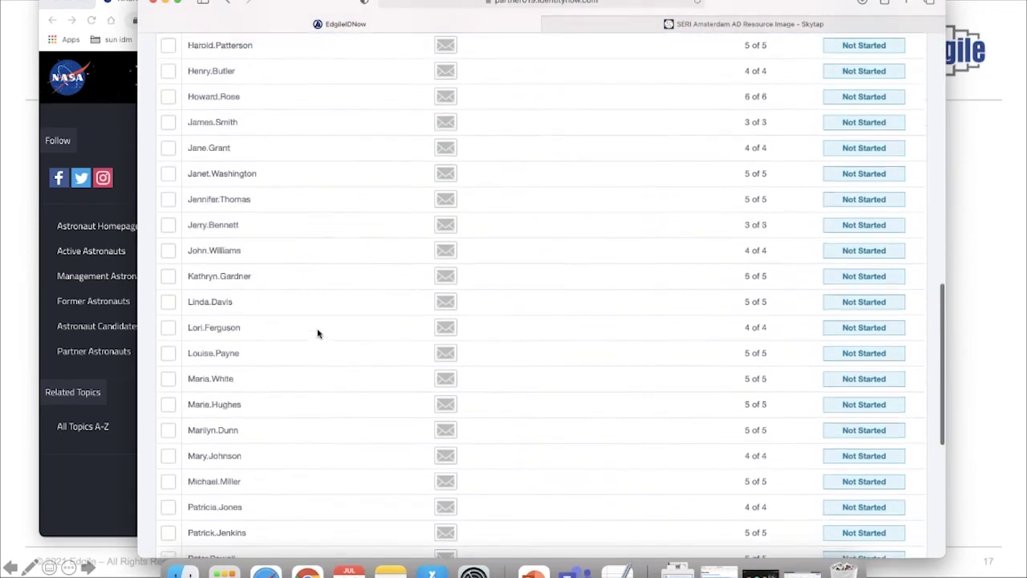
{"action": "scroll", "coordinate": [317, 333], "scroll_direction": "up", "scroll_amount": 4}
{"action": "scroll", "coordinate": [317, 333], "scroll_direction": "up", "scroll_amount": 10}
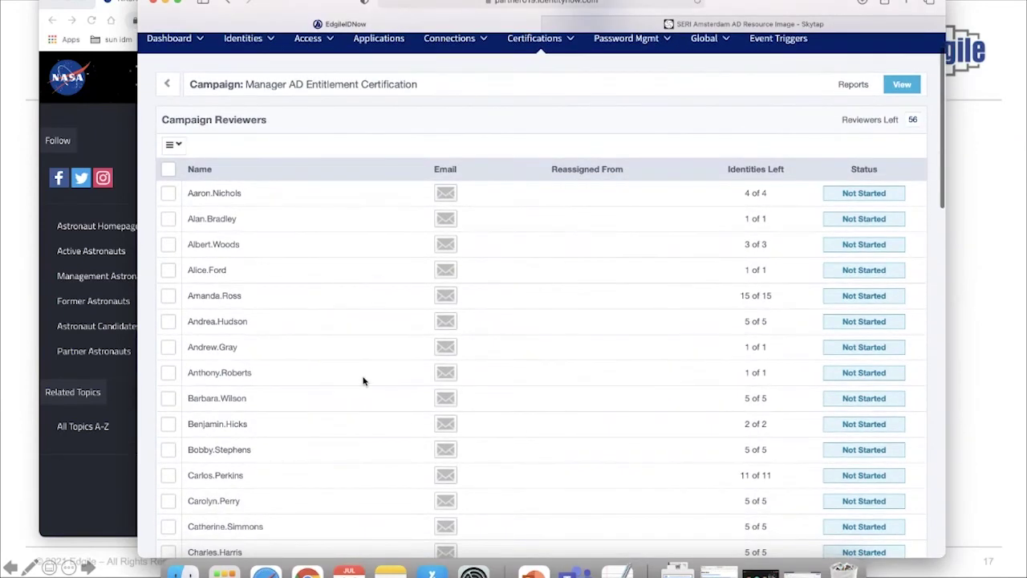
{"action": "scroll", "coordinate": [302, 479], "scroll_direction": "down", "scroll_amount": 2}
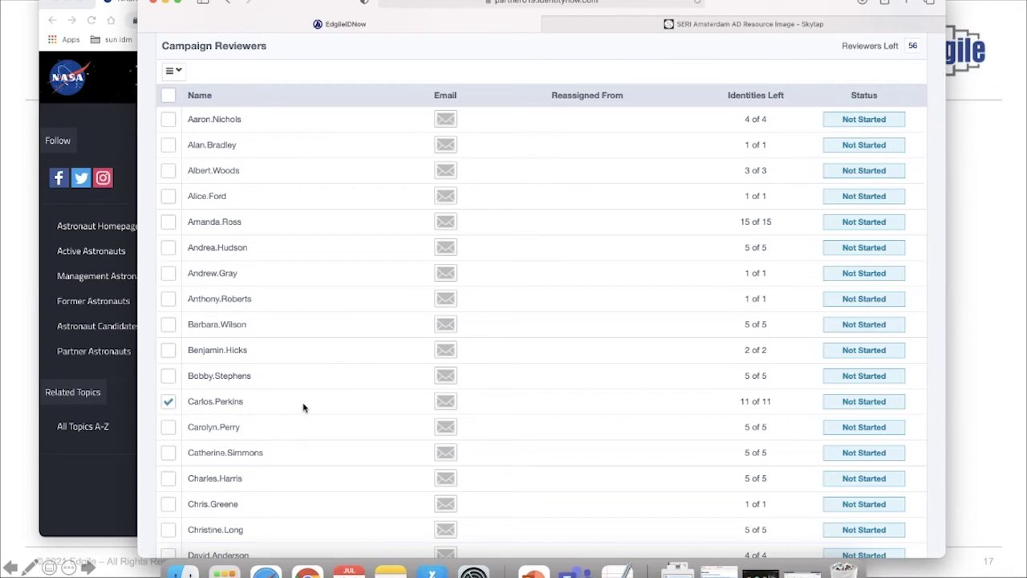
{"action": "scroll", "coordinate": [303, 408], "scroll_direction": "up", "scroll_amount": 1}
{"action": "scroll", "coordinate": [292, 415], "scroll_direction": "up", "scroll_amount": 2}
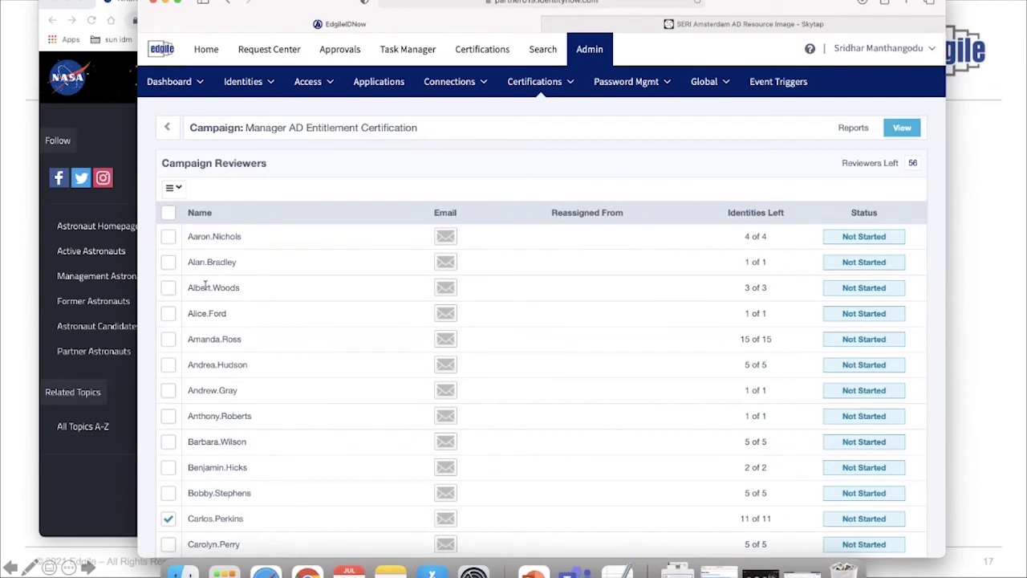
Reassign the checked reviewer's certification to the admin user with reason 'Demo'
{"action": "left_click", "coordinate": [173, 188]}
{"action": "left_click", "coordinate": [189, 210]}
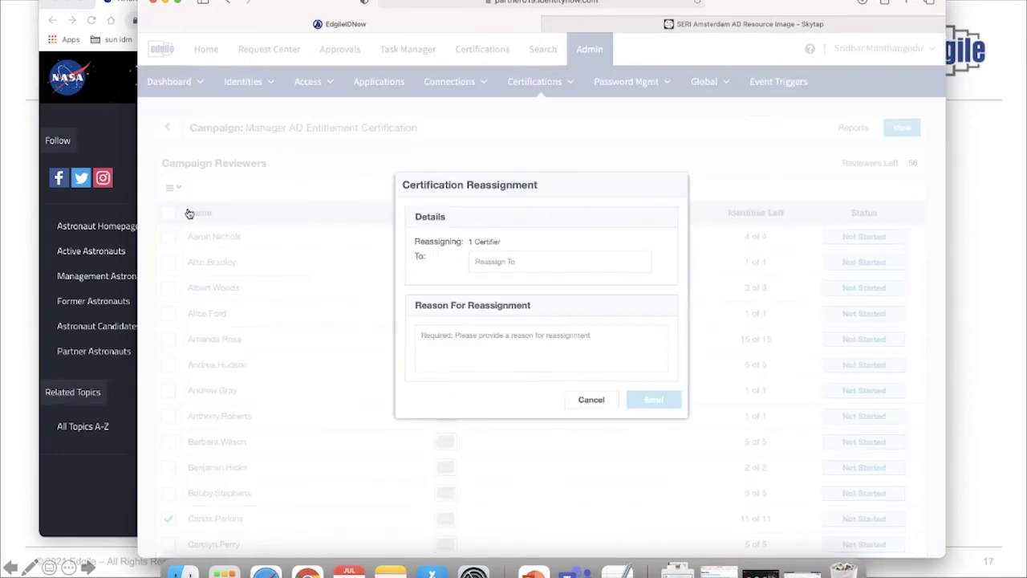
{"action": "left_click", "coordinate": [506, 257]}
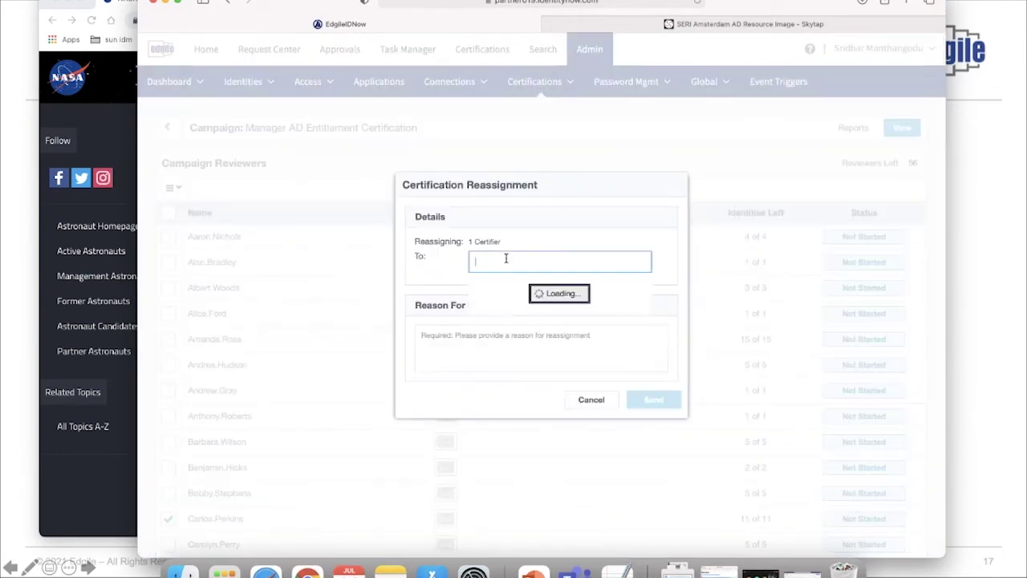
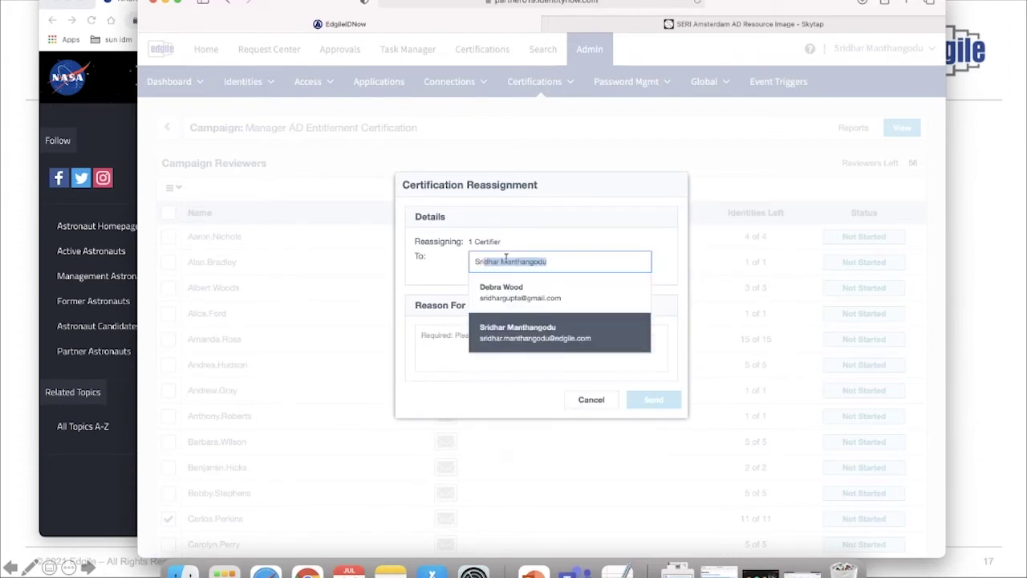
{"action": "left_click", "coordinate": [535, 338]}
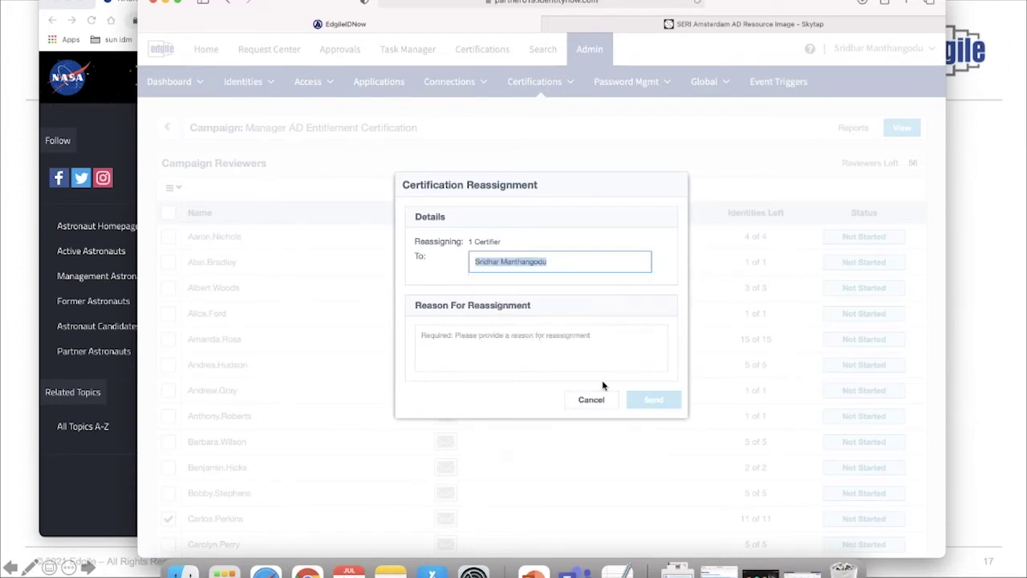
{"action": "left_click", "coordinate": [553, 344]}
{"action": "type", "text": "Demo"}
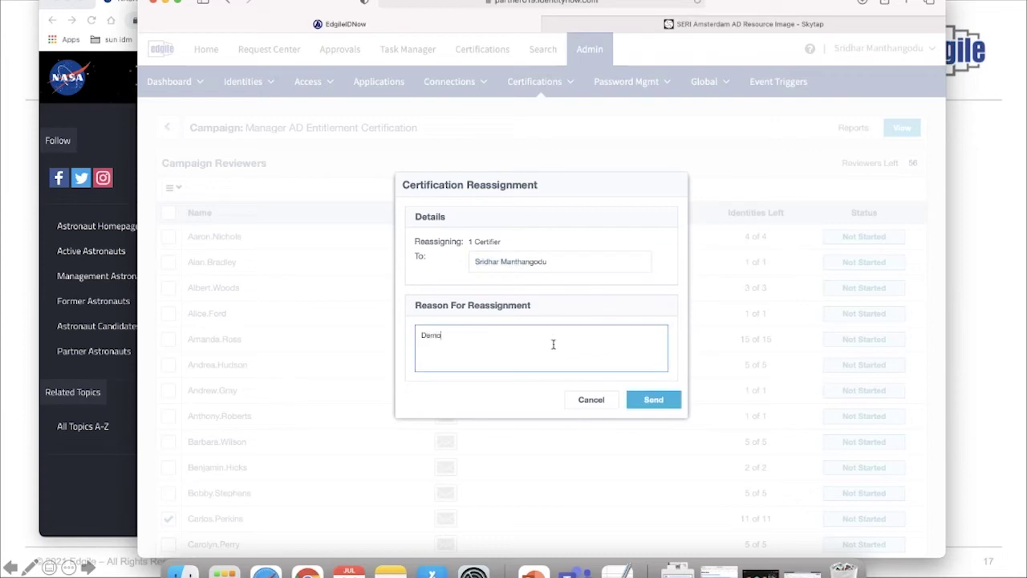
{"action": "left_click", "coordinate": [653, 401]}
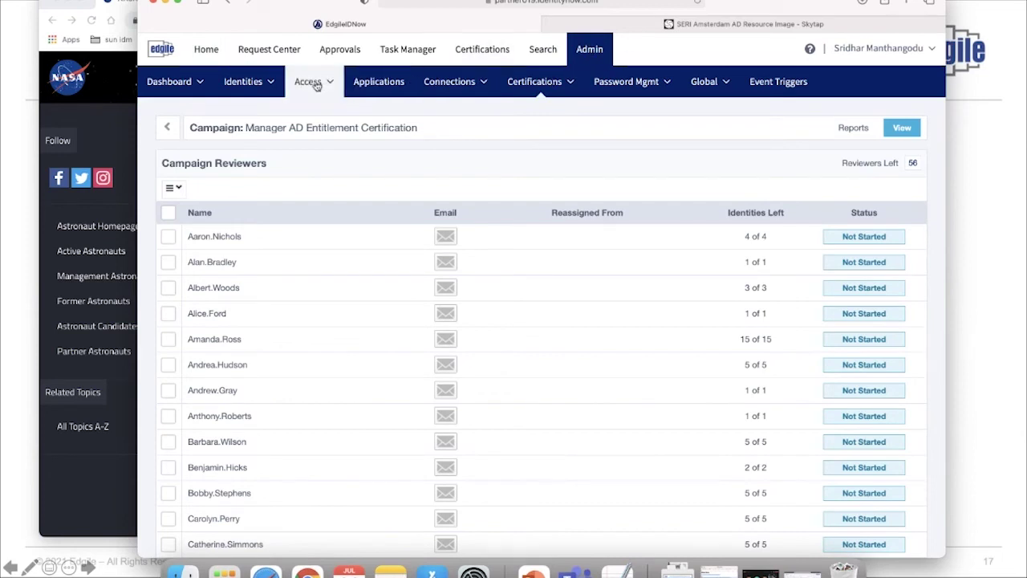
From the Home dashboard, open My Certifications to see Manager AD Entitlement Certification at 0 of 21 decisions
{"action": "left_click", "coordinate": [210, 52]}
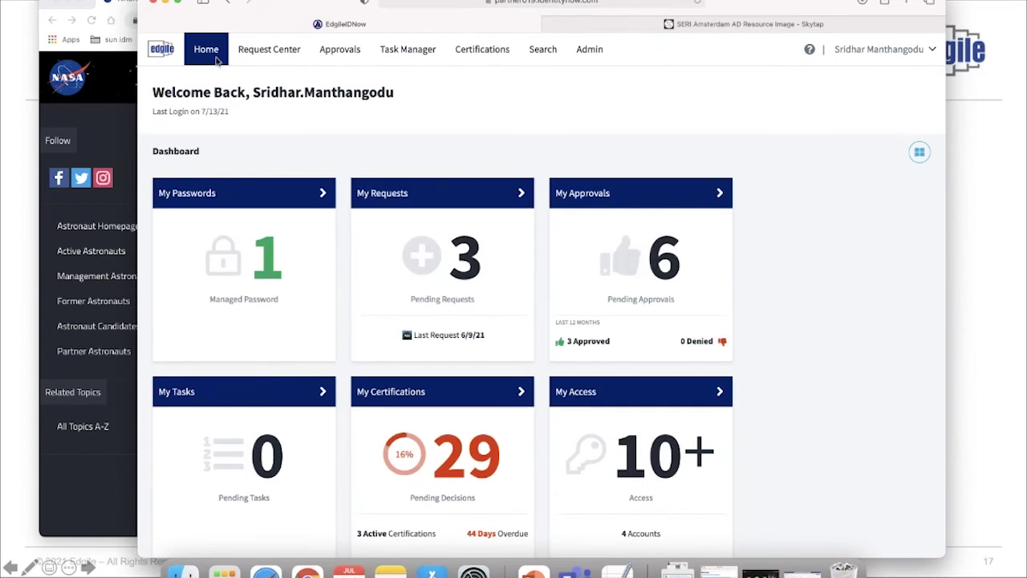
{"action": "scroll", "coordinate": [305, 122], "scroll_direction": "down", "scroll_amount": 1}
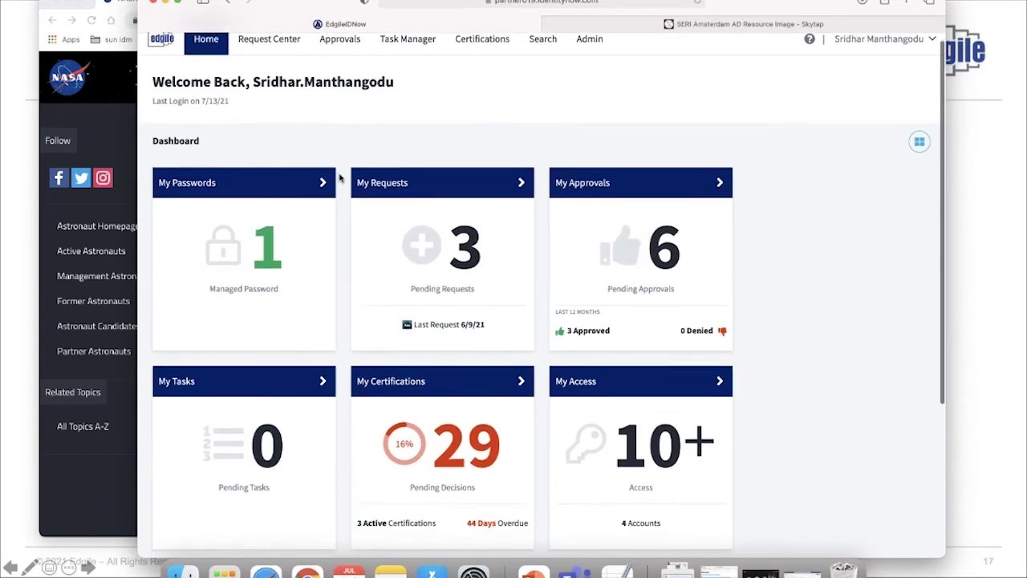
{"action": "scroll", "coordinate": [329, 275], "scroll_direction": "down", "scroll_amount": 3}
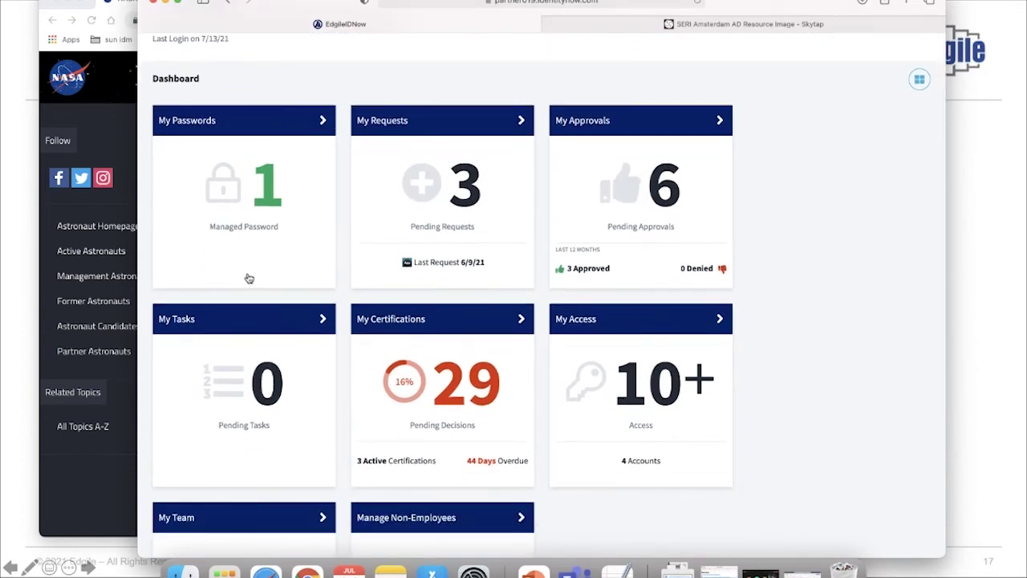
{"action": "scroll", "coordinate": [415, 392], "scroll_direction": "down", "scroll_amount": 5}
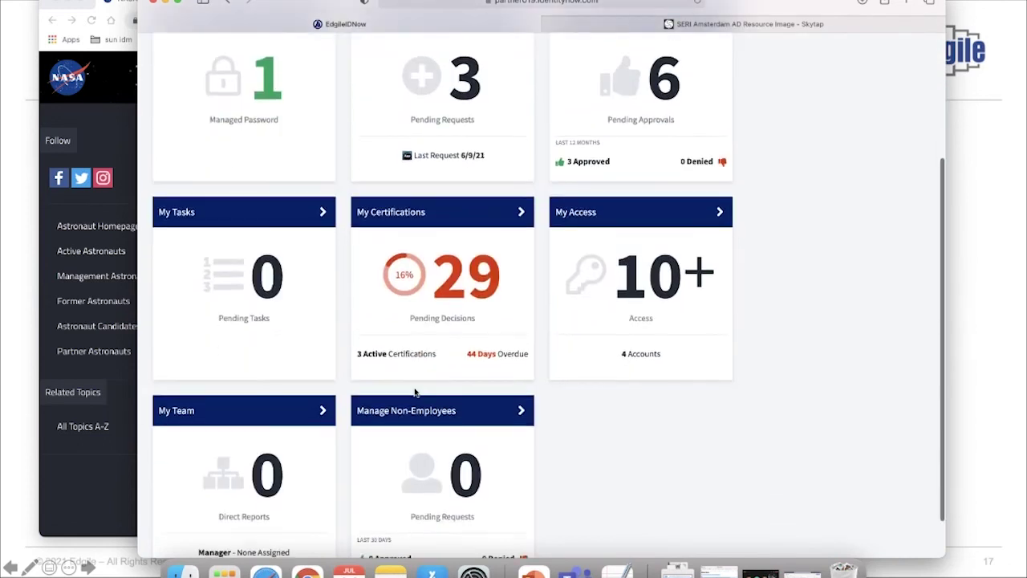
{"action": "scroll", "coordinate": [306, 389], "scroll_direction": "down", "scroll_amount": 2}
{"action": "scroll", "coordinate": [314, 466], "scroll_direction": "down", "scroll_amount": 1}
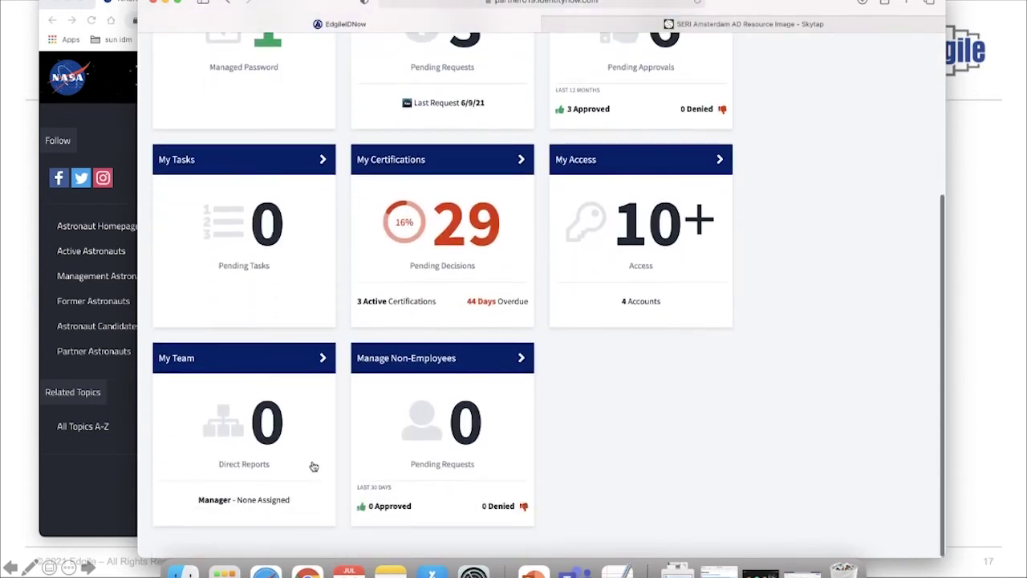
{"action": "left_click", "coordinate": [447, 165]}
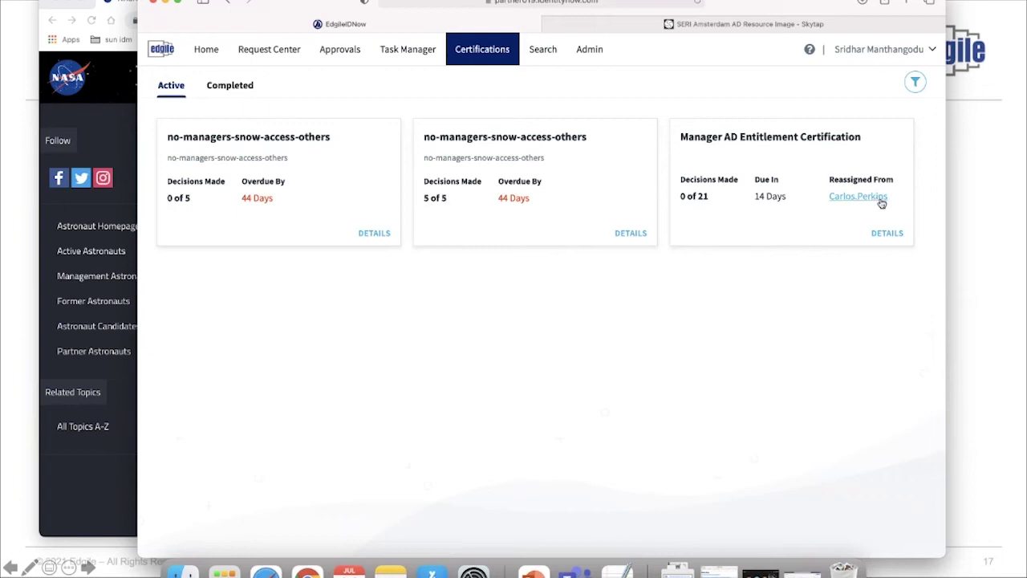
Open the certification review, inspect the Employees Directory access profile, then move to another identity
{"action": "left_click", "coordinate": [784, 152]}
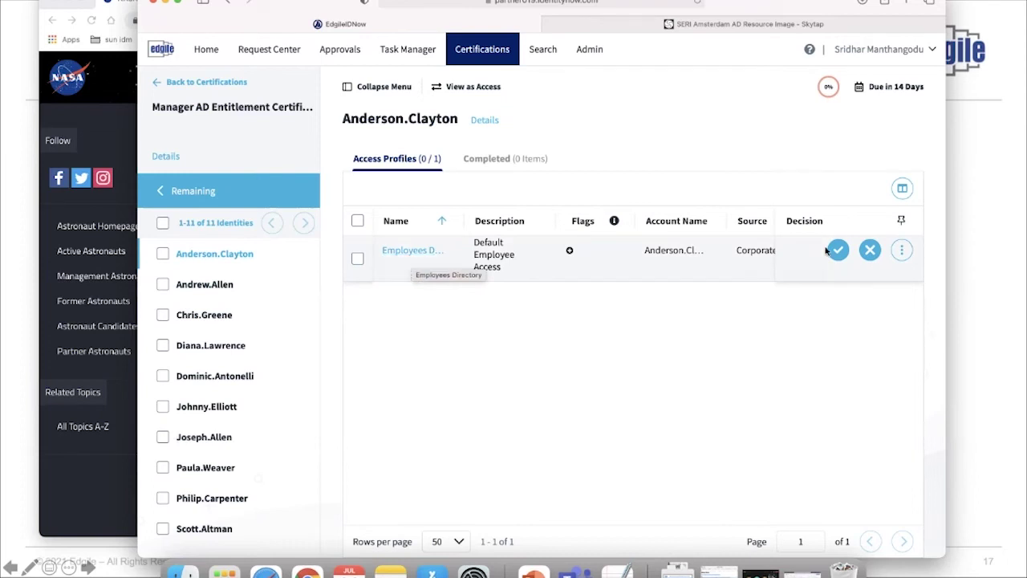
{"action": "left_click", "coordinate": [871, 252]}
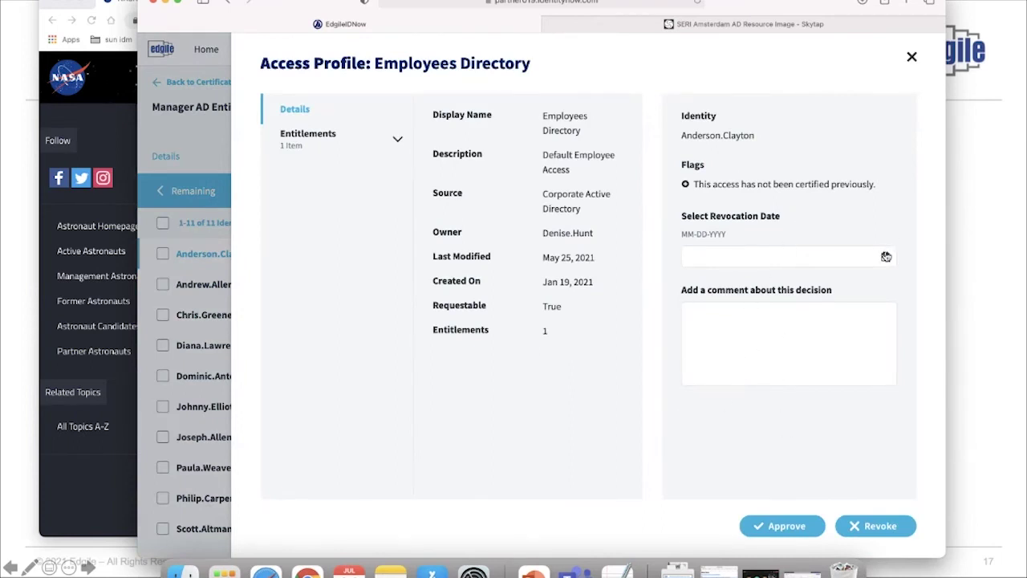
{"action": "left_click", "coordinate": [913, 59]}
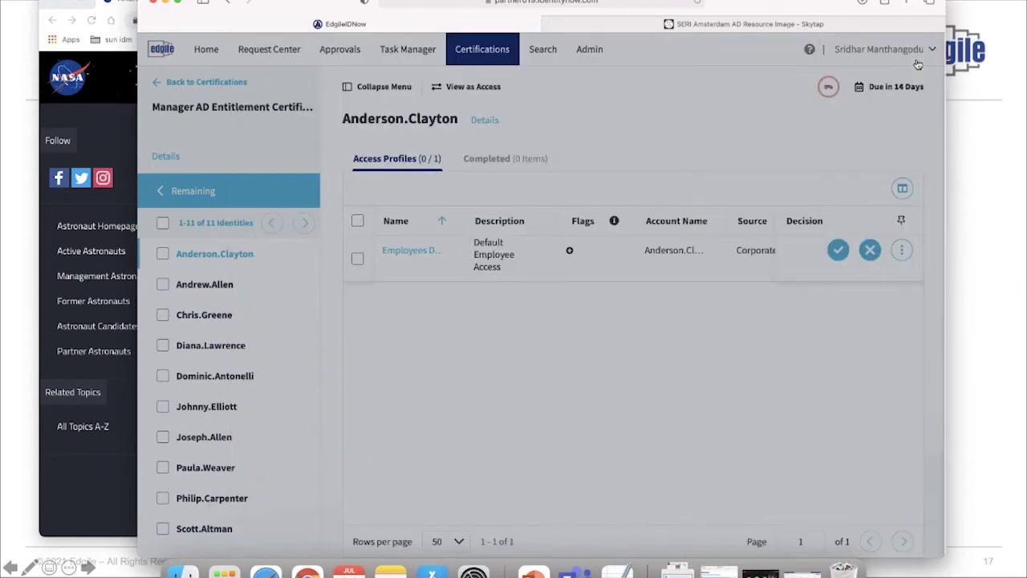
{"action": "scroll", "coordinate": [250, 355], "scroll_direction": "down", "scroll_amount": 1}
{"action": "left_click", "coordinate": [249, 355]}
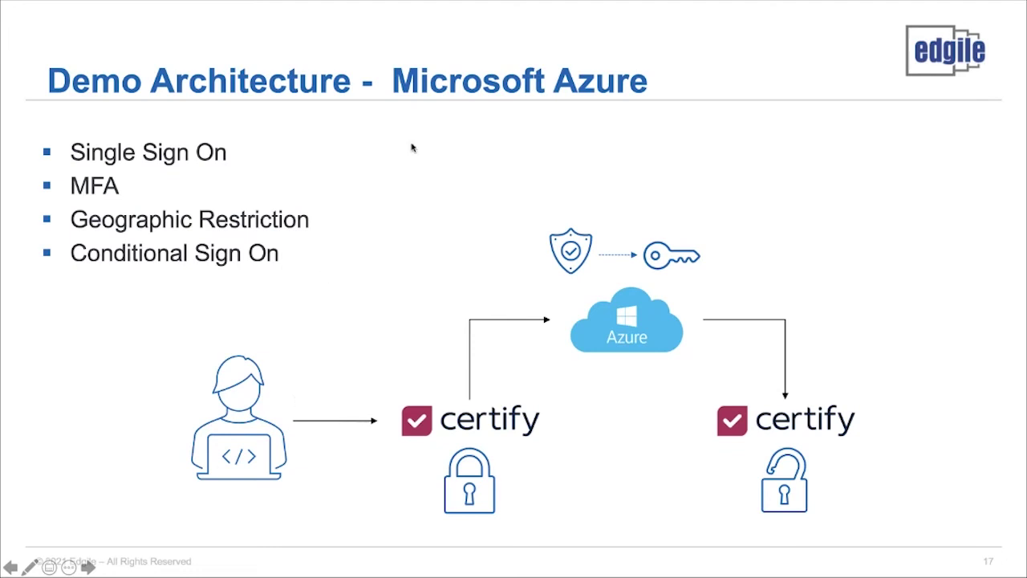
Advance the slides to the Demo agenda slide and switch to Chrome
{"action": "key", "text": "Right"}
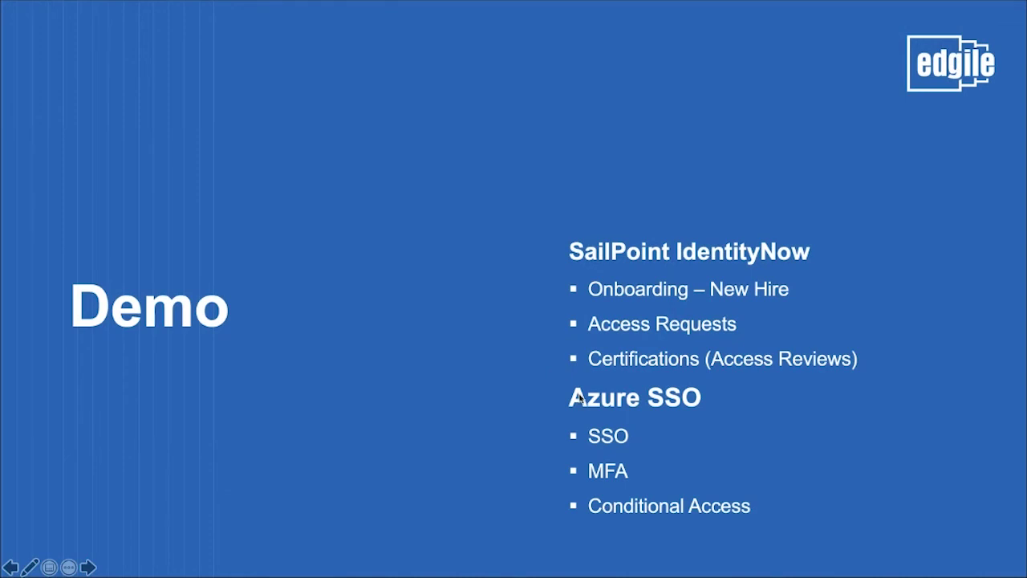
{"action": "key", "text": "super+Tab"}
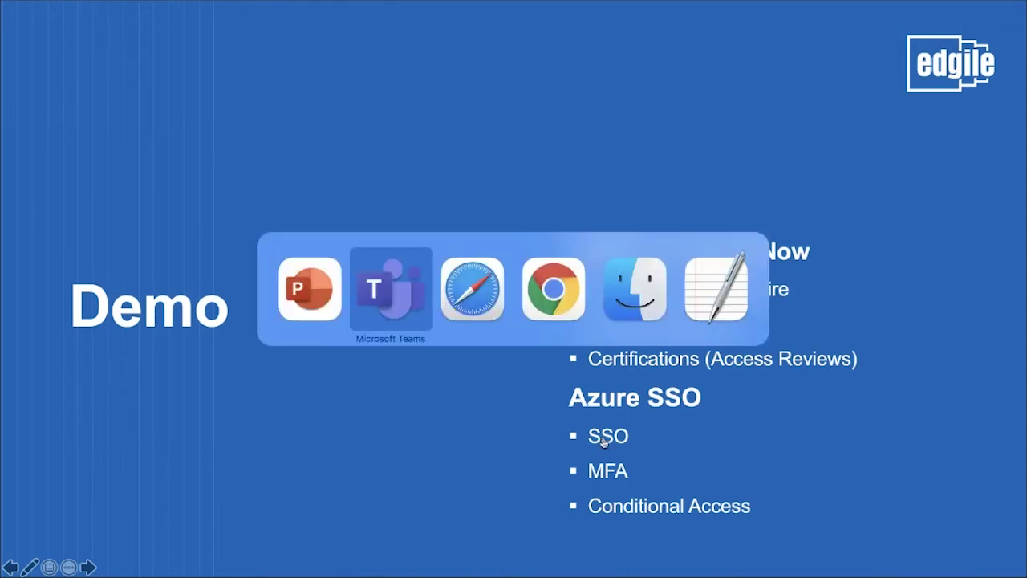
{"action": "key", "text": "super+Tab"}
{"action": "key", "text": "super+Tab"}
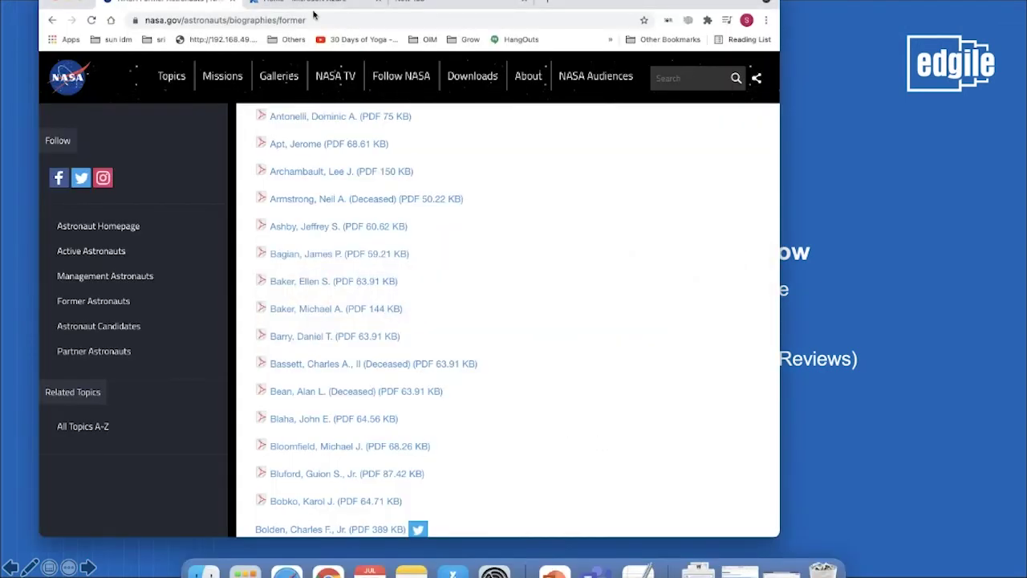
Find Certify among Azure AD enterprise applications by searching 'Certif' and open its overview
{"action": "left_click", "coordinate": [313, 13]}
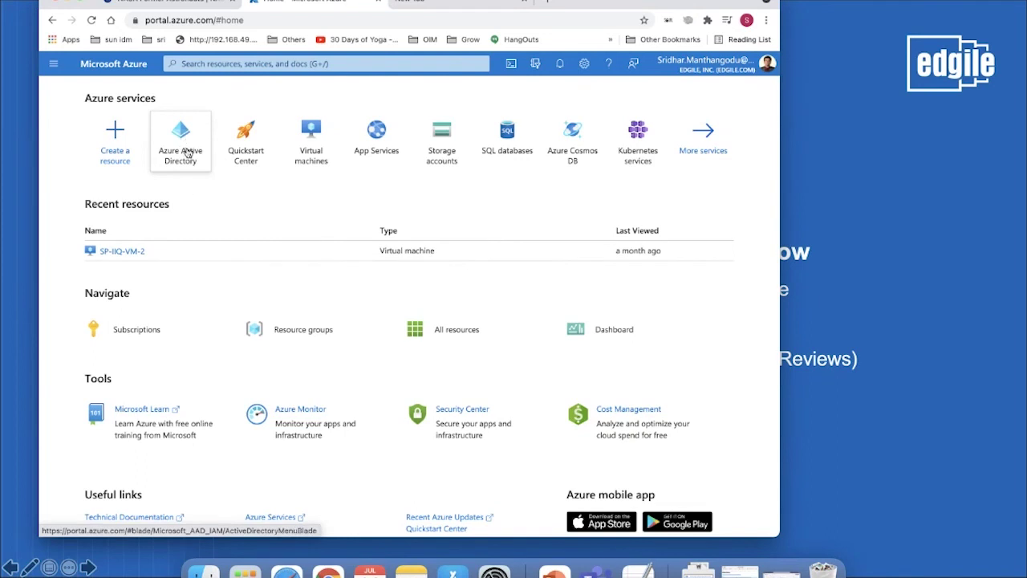
{"action": "left_click", "coordinate": [190, 154]}
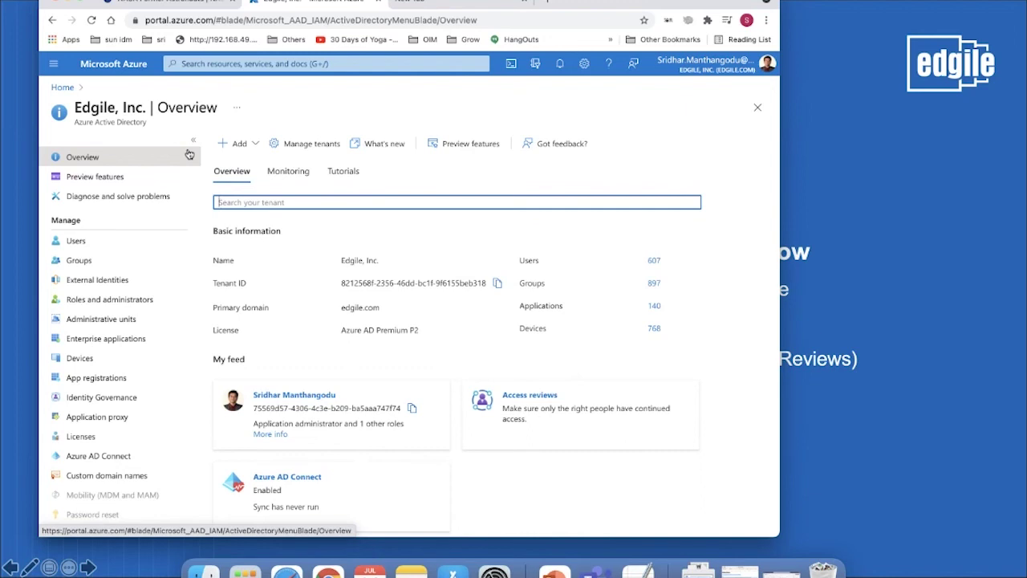
{"action": "left_click", "coordinate": [106, 345]}
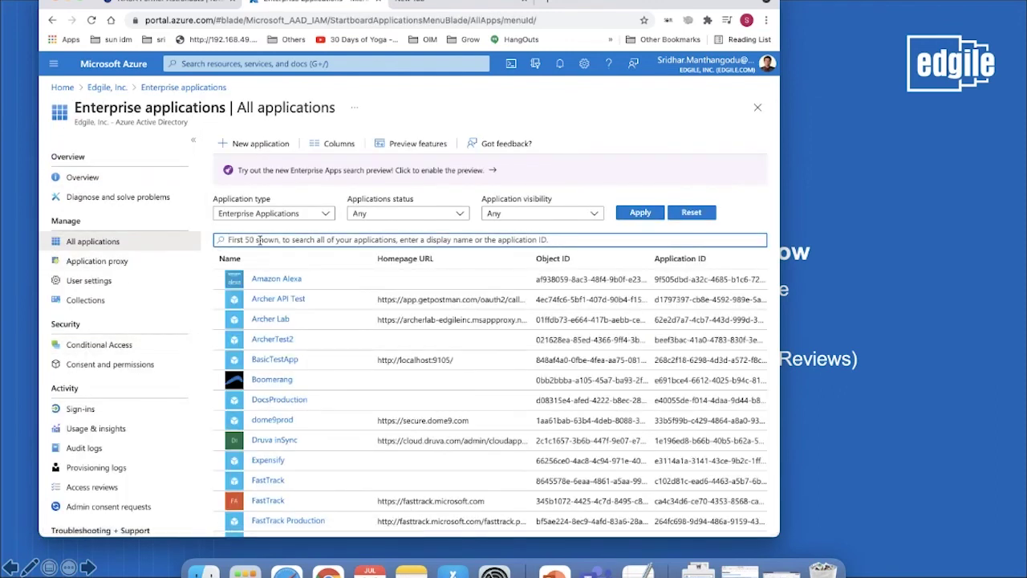
{"action": "type", "text": "Certif"}
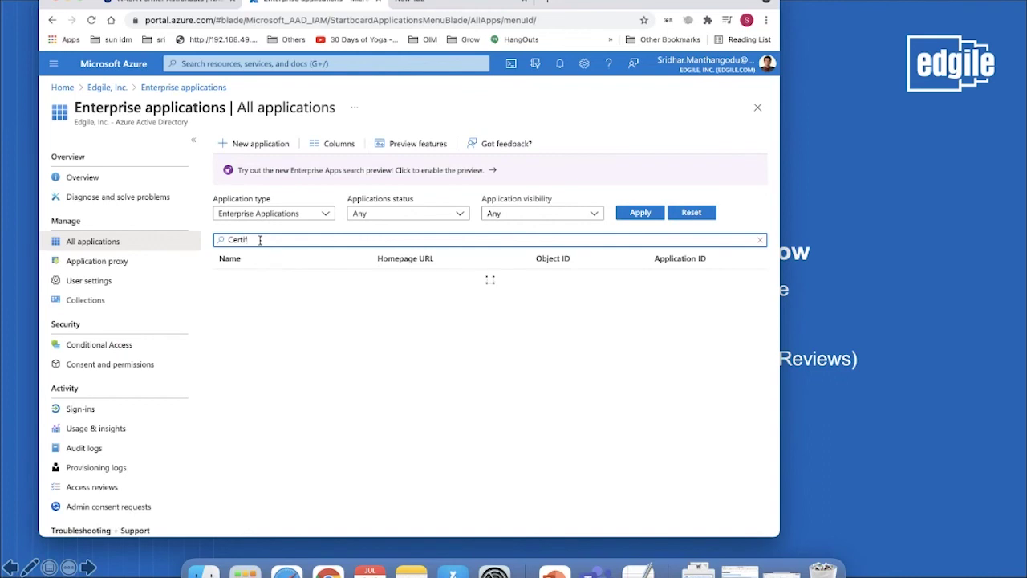
{"action": "left_click", "coordinate": [263, 280]}
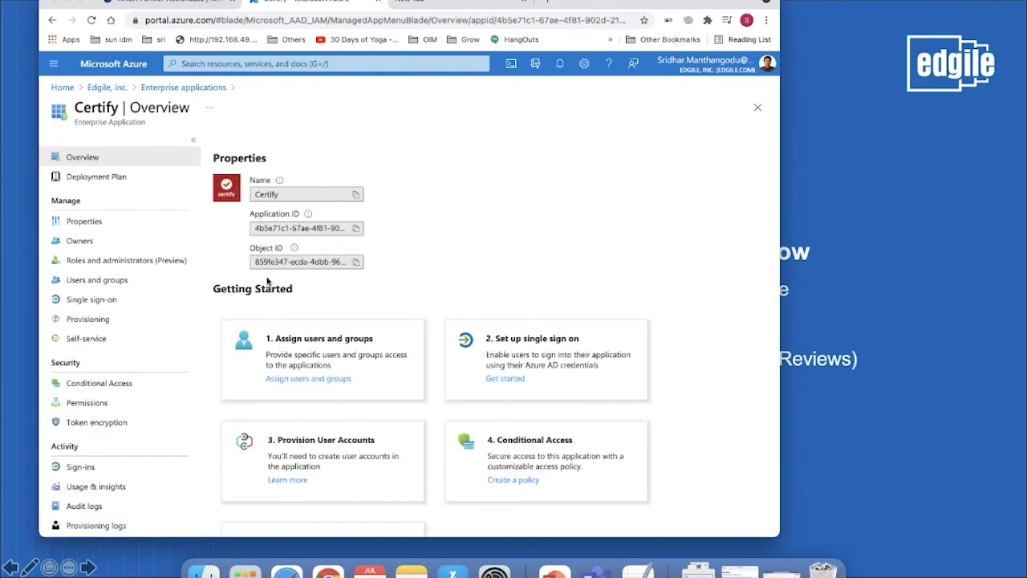
{"action": "left_click", "coordinate": [97, 301]}
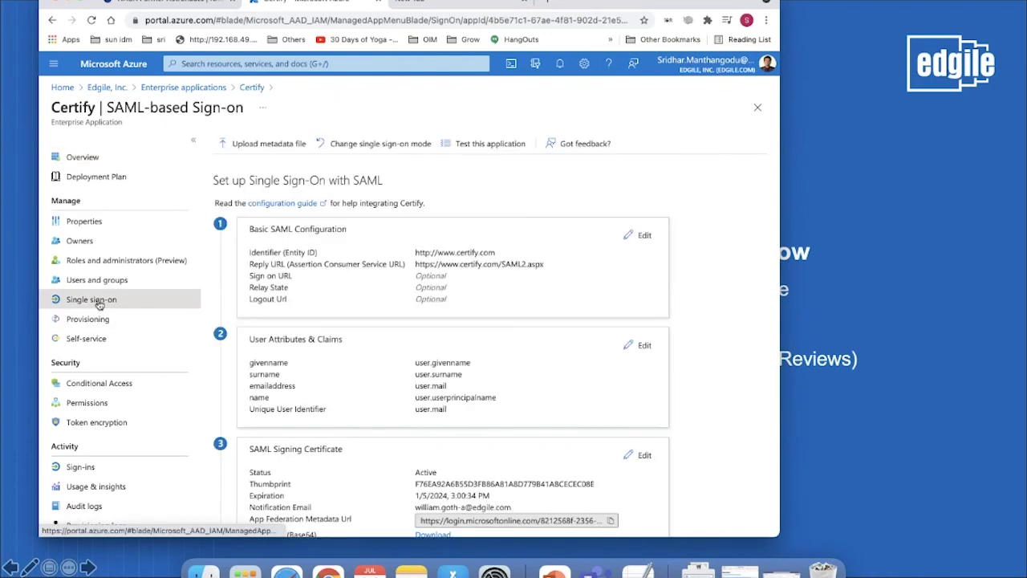
{"action": "scroll", "coordinate": [319, 322], "scroll_direction": "down", "scroll_amount": 1}
{"action": "scroll", "coordinate": [381, 297], "scroll_direction": "up", "scroll_amount": 1}
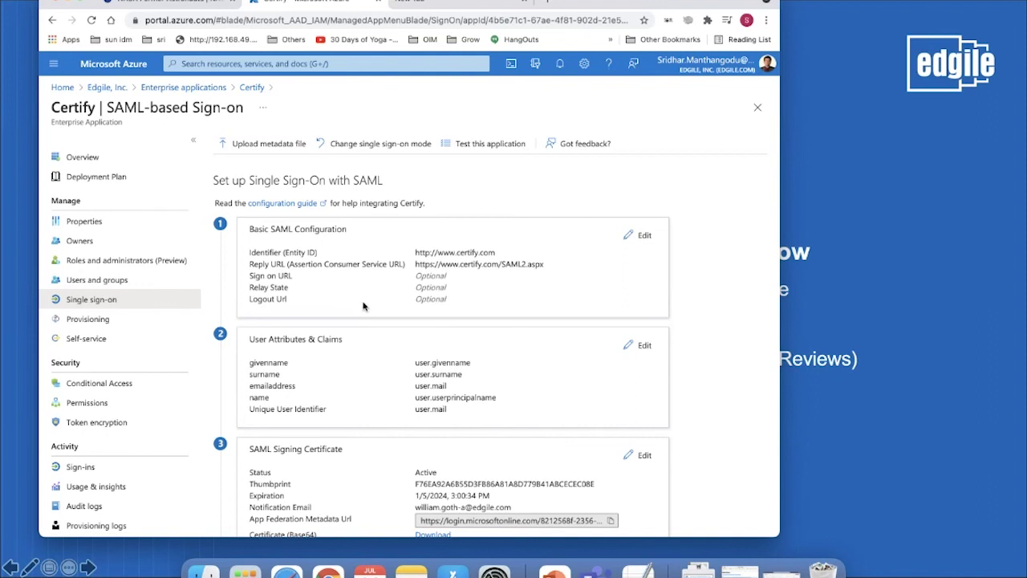
{"action": "scroll", "coordinate": [356, 288], "scroll_direction": "down", "scroll_amount": 1}
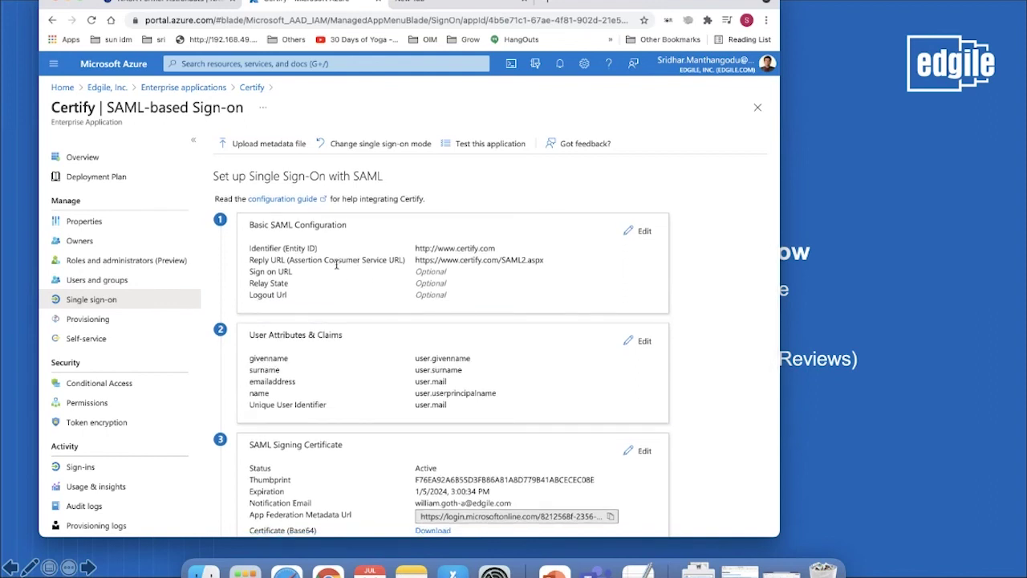
{"action": "scroll", "coordinate": [337, 264], "scroll_direction": "down", "scroll_amount": 1}
{"action": "scroll", "coordinate": [376, 337], "scroll_direction": "down", "scroll_amount": 2}
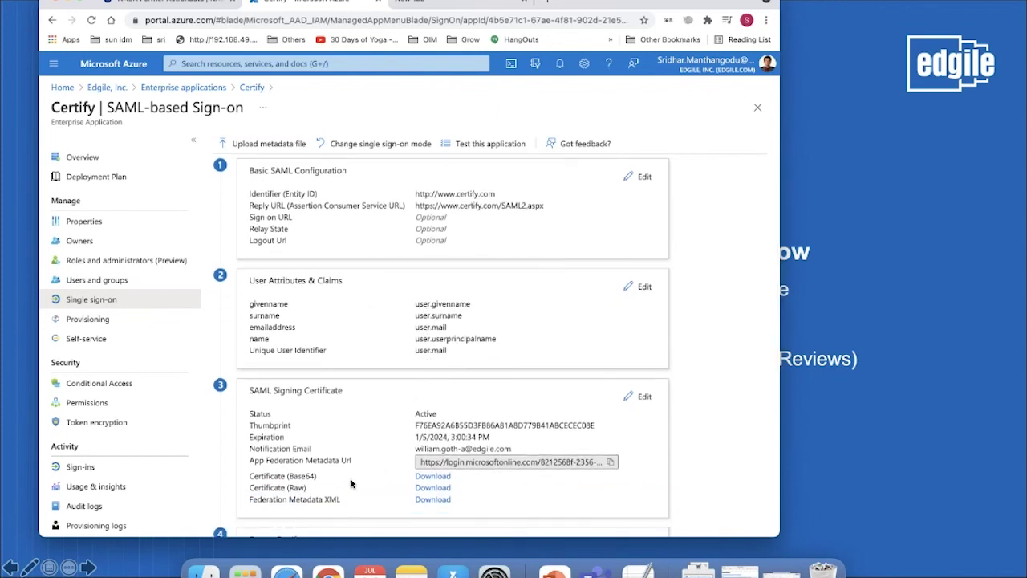
{"action": "scroll", "coordinate": [343, 486], "scroll_direction": "down", "scroll_amount": 2}
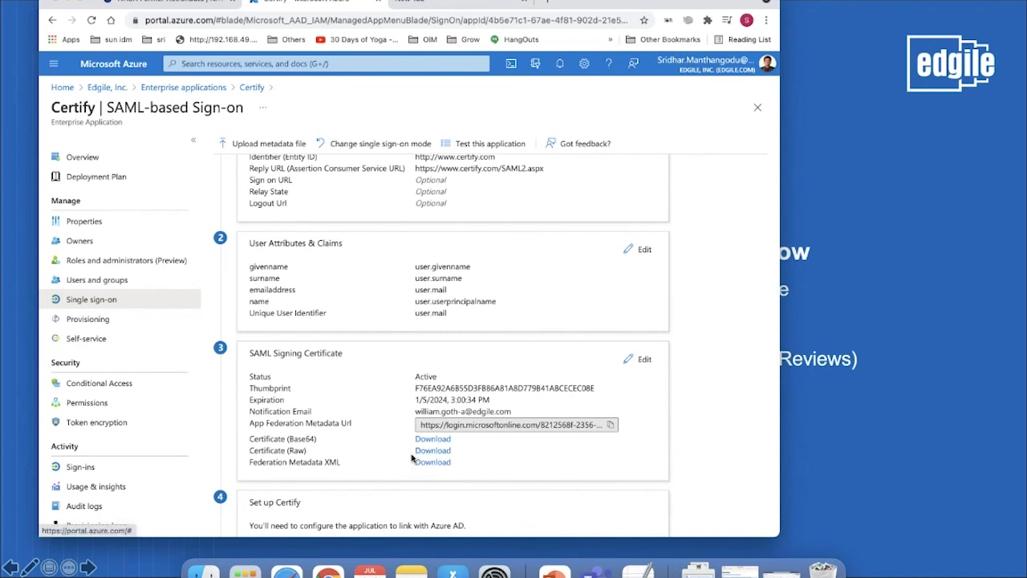
{"action": "scroll", "coordinate": [394, 464], "scroll_direction": "down", "scroll_amount": 1}
{"action": "scroll", "coordinate": [394, 464], "scroll_direction": "down", "scroll_amount": 1}
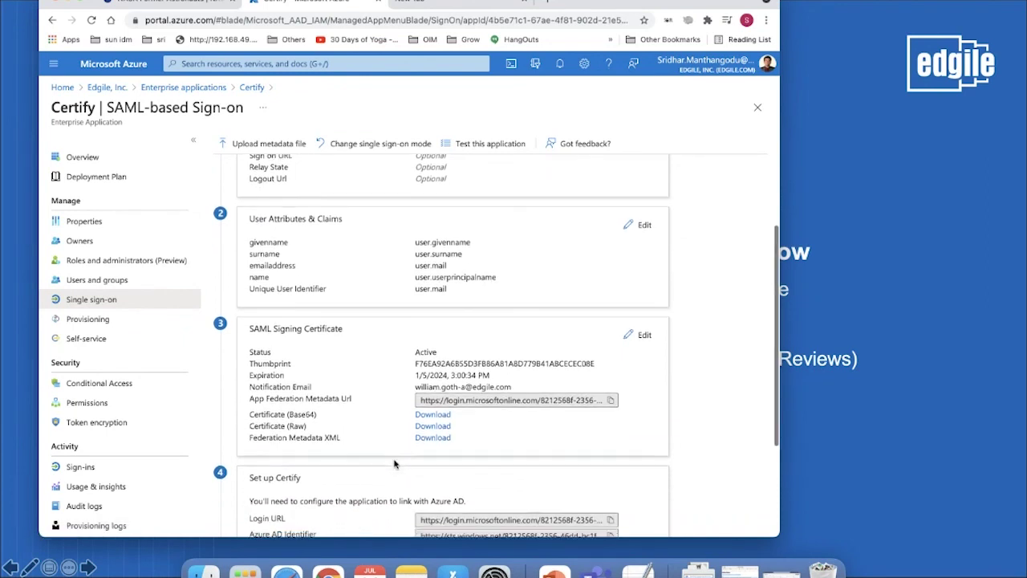
{"action": "scroll", "coordinate": [394, 464], "scroll_direction": "down", "scroll_amount": 5}
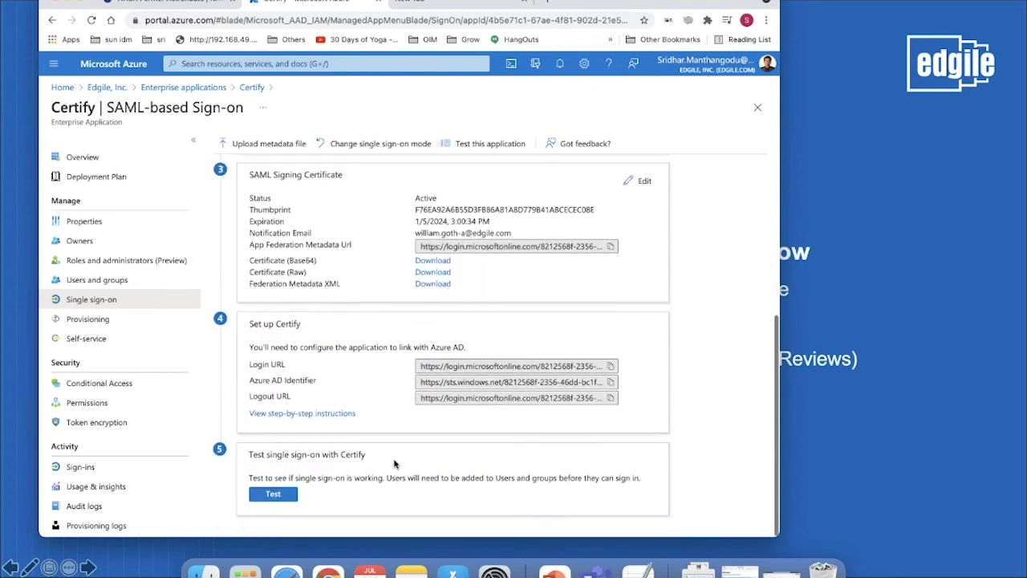
{"action": "scroll", "coordinate": [364, 334], "scroll_direction": "up", "scroll_amount": 9}
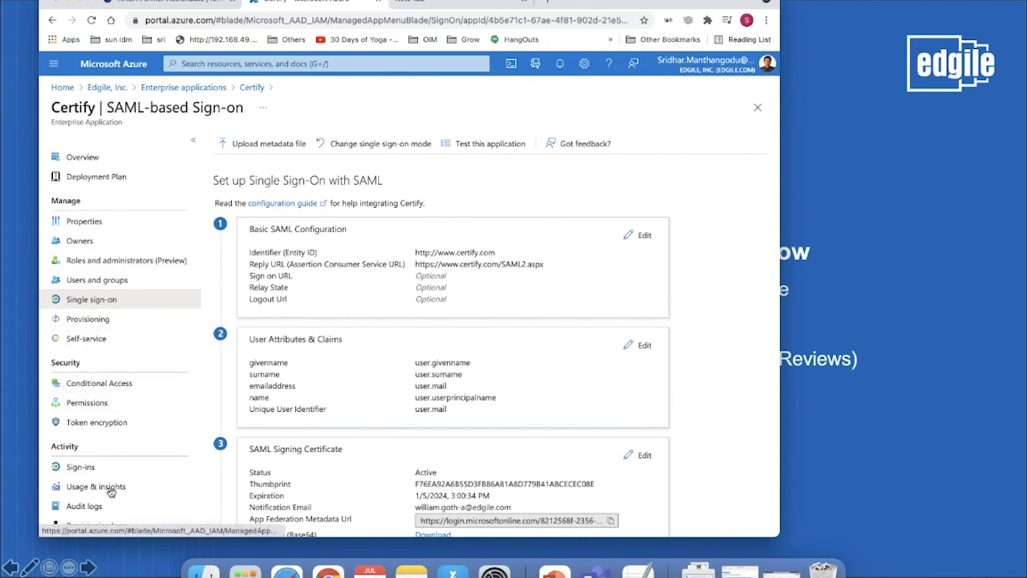
Review Certify's conditional access policies, copy its user access URL, and open an incognito window
{"action": "left_click", "coordinate": [104, 391]}
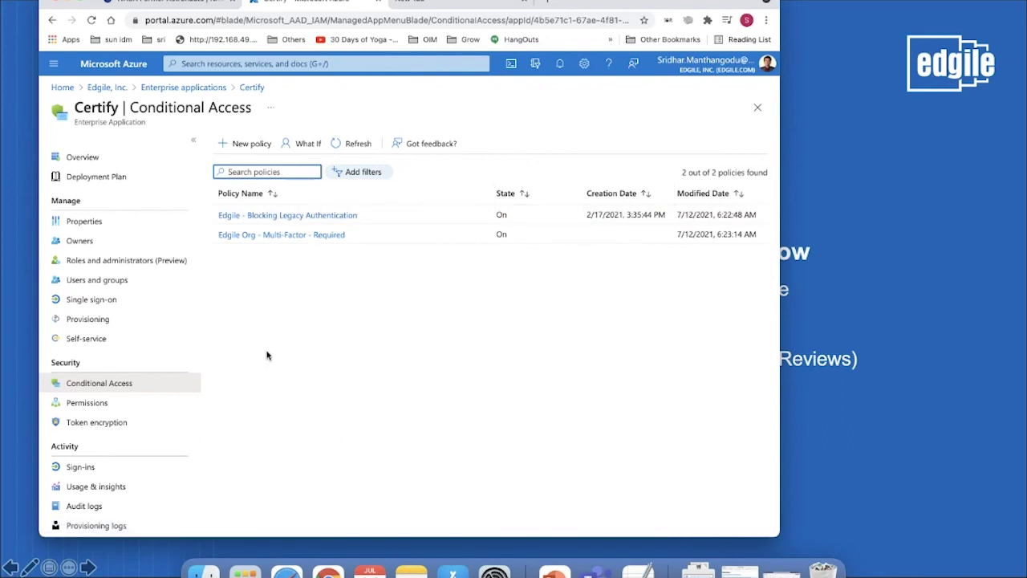
{"action": "left_click", "coordinate": [84, 223]}
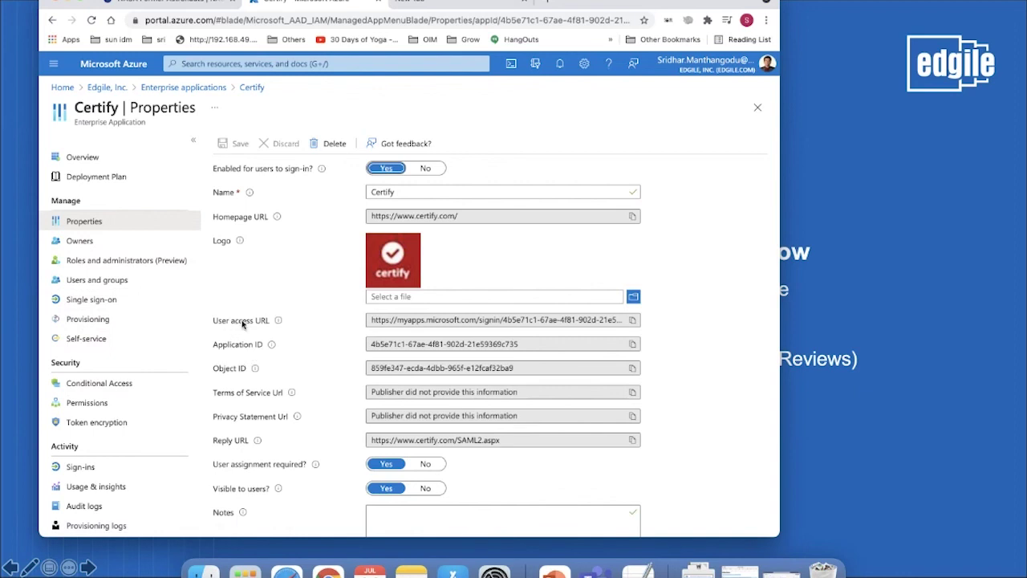
{"action": "mouse_move", "coordinate": [274, 325]}
{"action": "left_click", "coordinate": [633, 320]}
{"action": "left_click", "coordinate": [766, 20]}
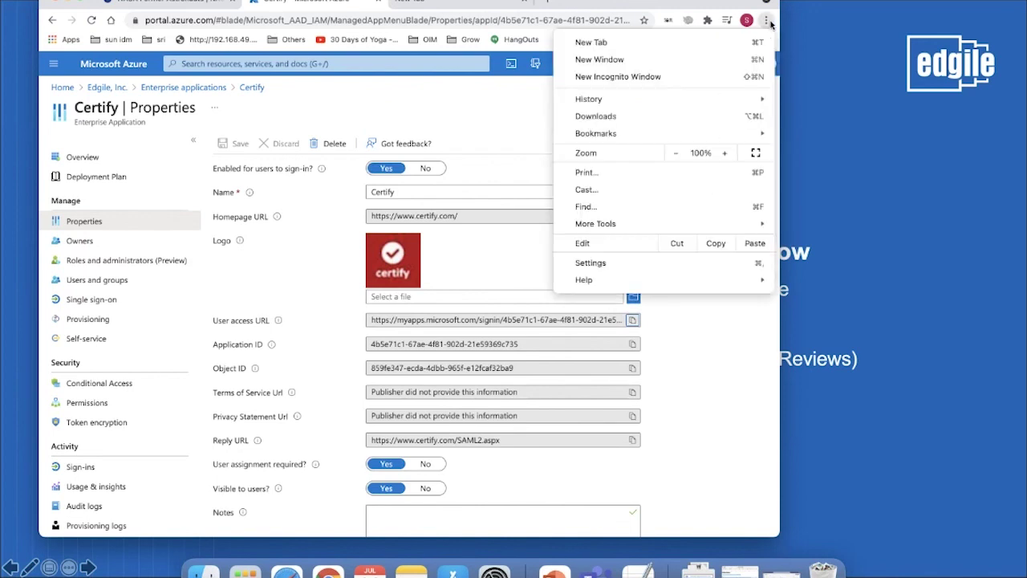
{"action": "left_click", "coordinate": [706, 77]}
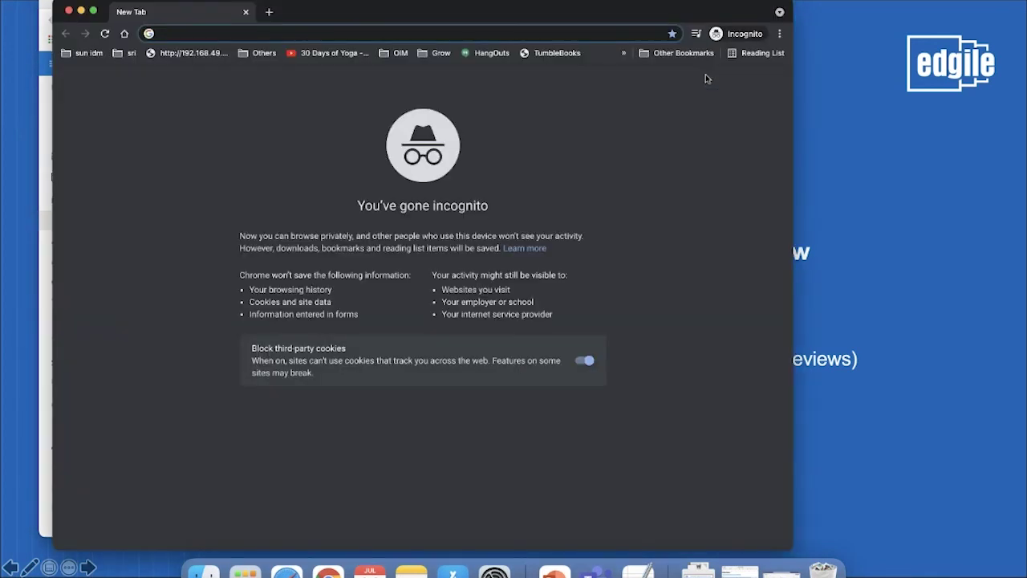
Load the copied Certify user access URL privately and choose the saved account for sign-in
{"action": "key", "text": "super+v"}
{"action": "key", "text": "Return"}
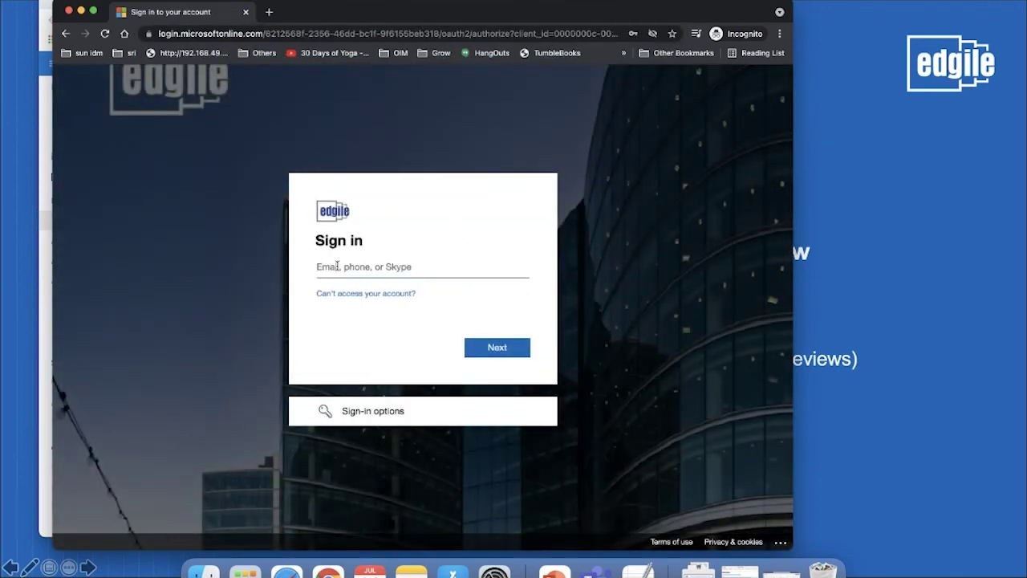
{"action": "left_click", "coordinate": [337, 267]}
{"action": "left_click", "coordinate": [362, 303]}
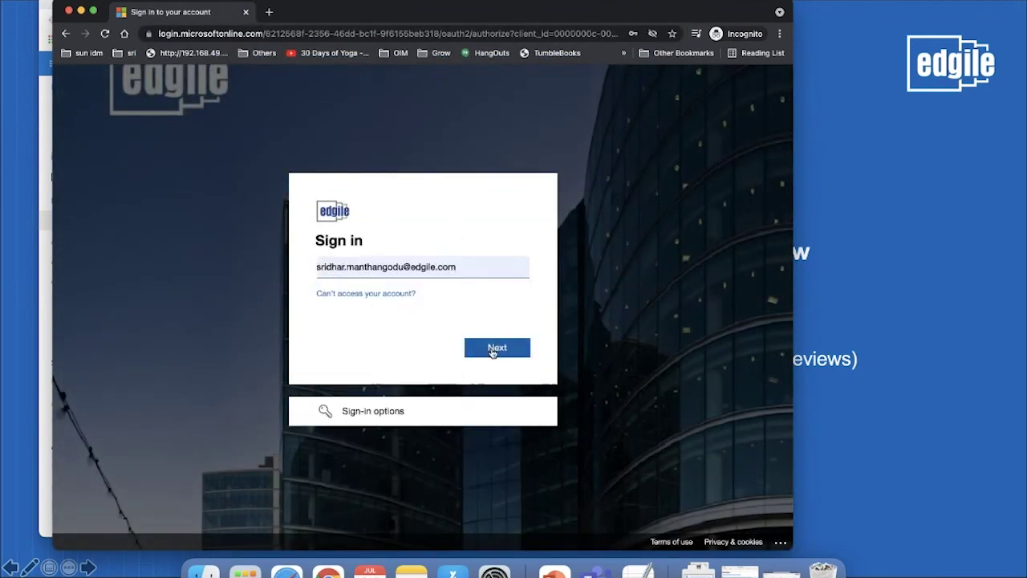
Sign in with the saved password and accept staying signed in
{"action": "left_click", "coordinate": [490, 350]}
{"action": "left_click", "coordinate": [503, 373]}
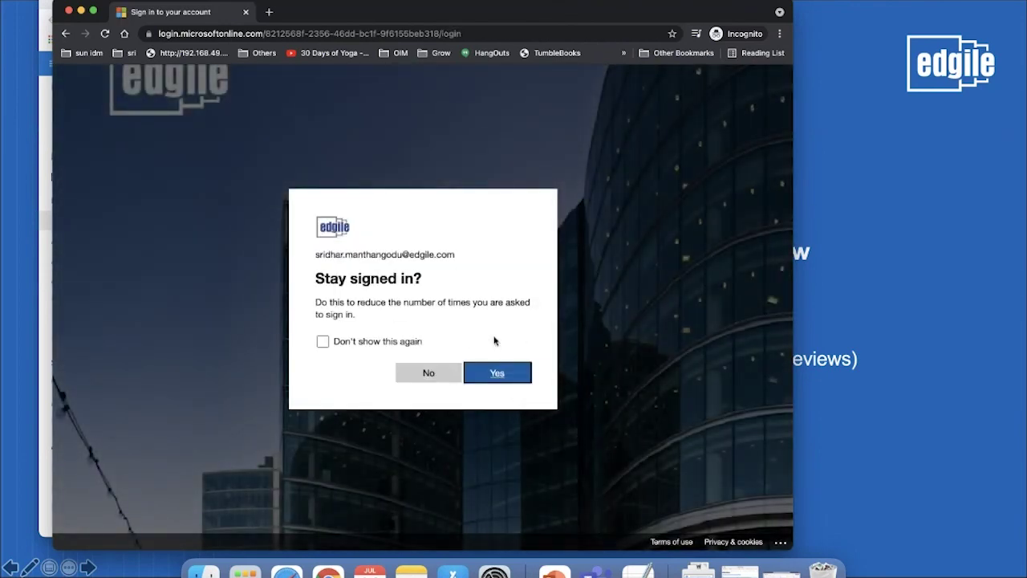
{"action": "left_click", "coordinate": [501, 376]}
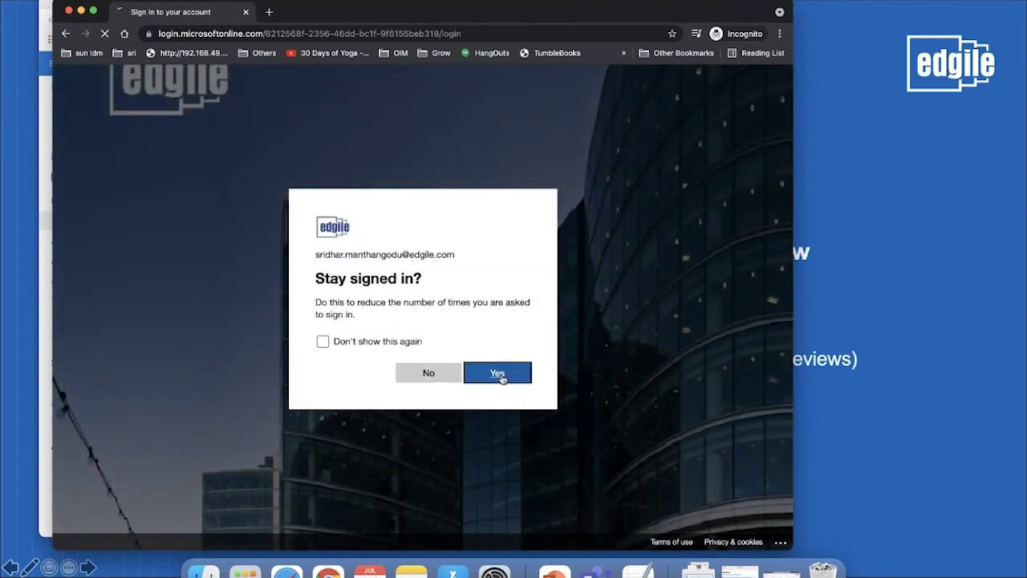